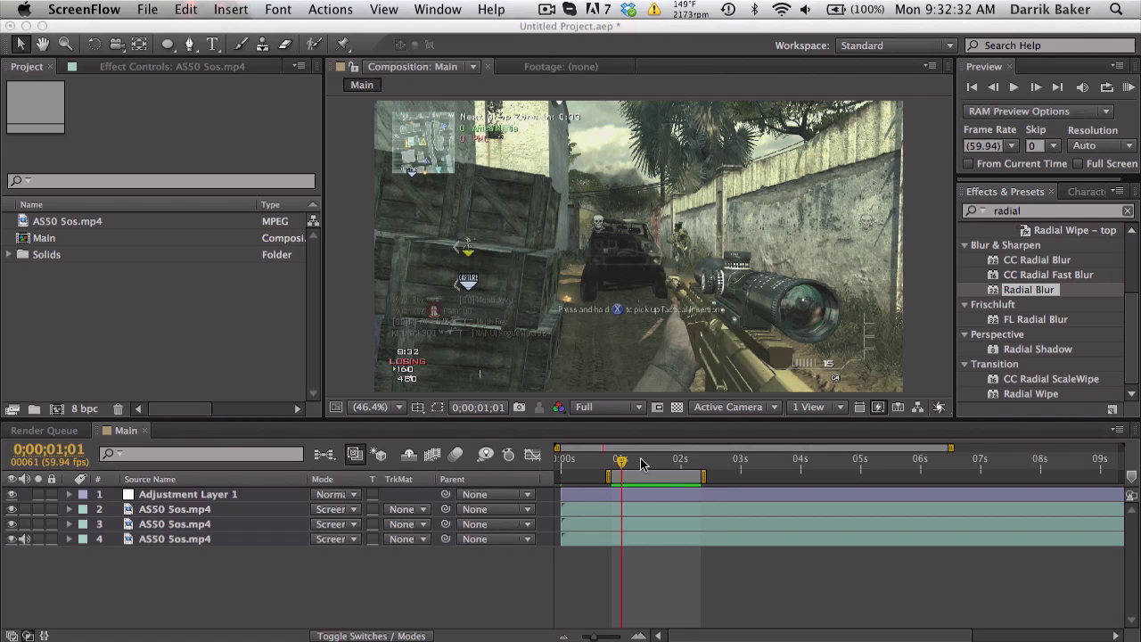
Scrub the gameplay clip near 1;54 to preview the existing RGB-split glitch with radial blur
{"action": "left_click", "coordinate": [622, 465]}
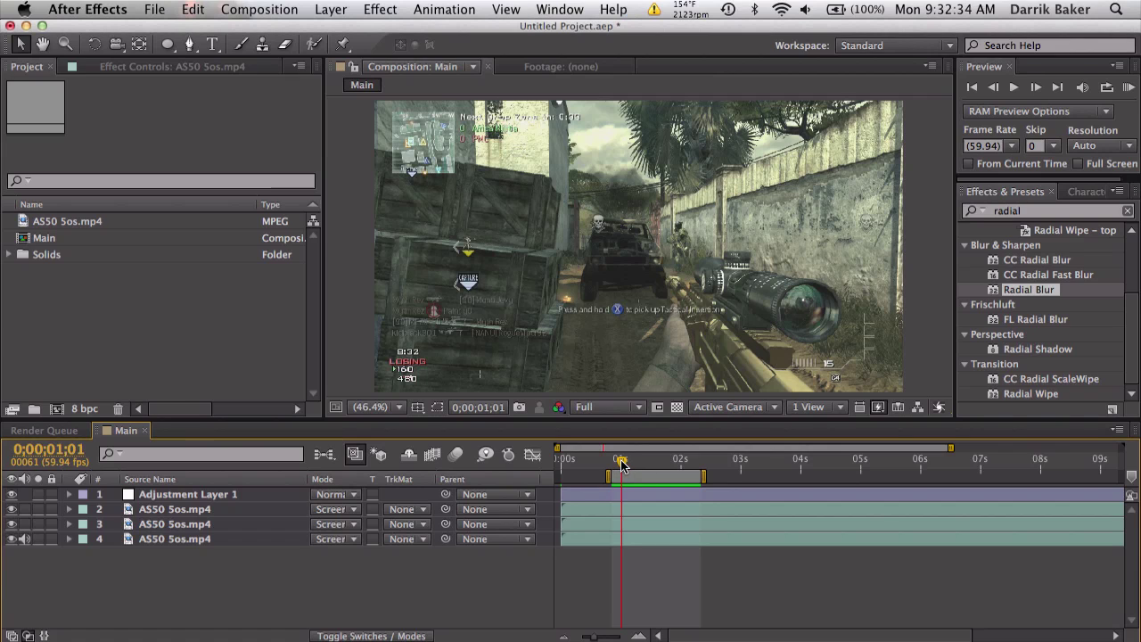
{"action": "left_click_drag", "start_coordinate": [622, 465], "coordinate": [675, 465]}
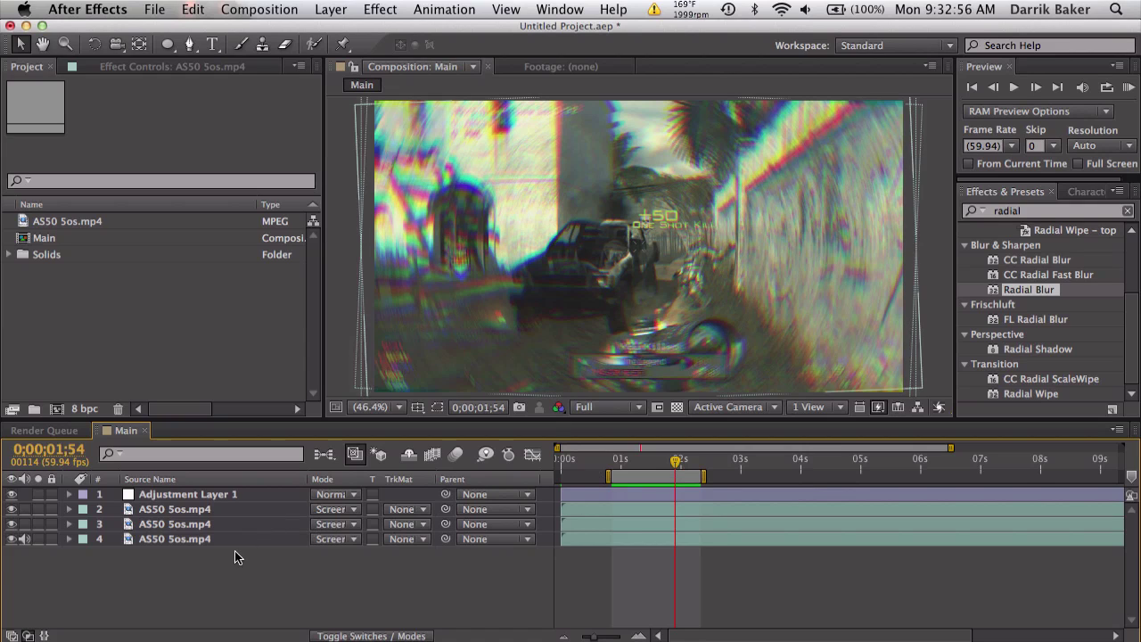
Delete all four layers, add a fresh AS50 5os.mp4 layer, and move the time back to 1;19
{"action": "left_click_drag", "start_coordinate": [232, 562], "coordinate": [178, 499]}
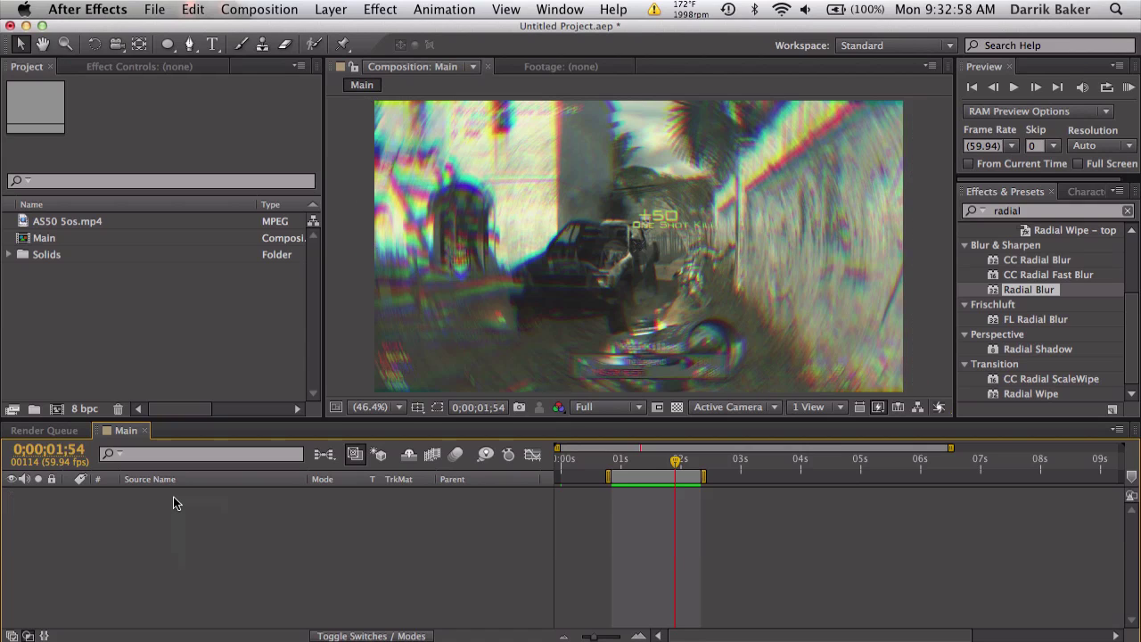
{"action": "key", "text": "Delete"}
{"action": "left_click_drag", "start_coordinate": [81, 225], "coordinate": [187, 547]}
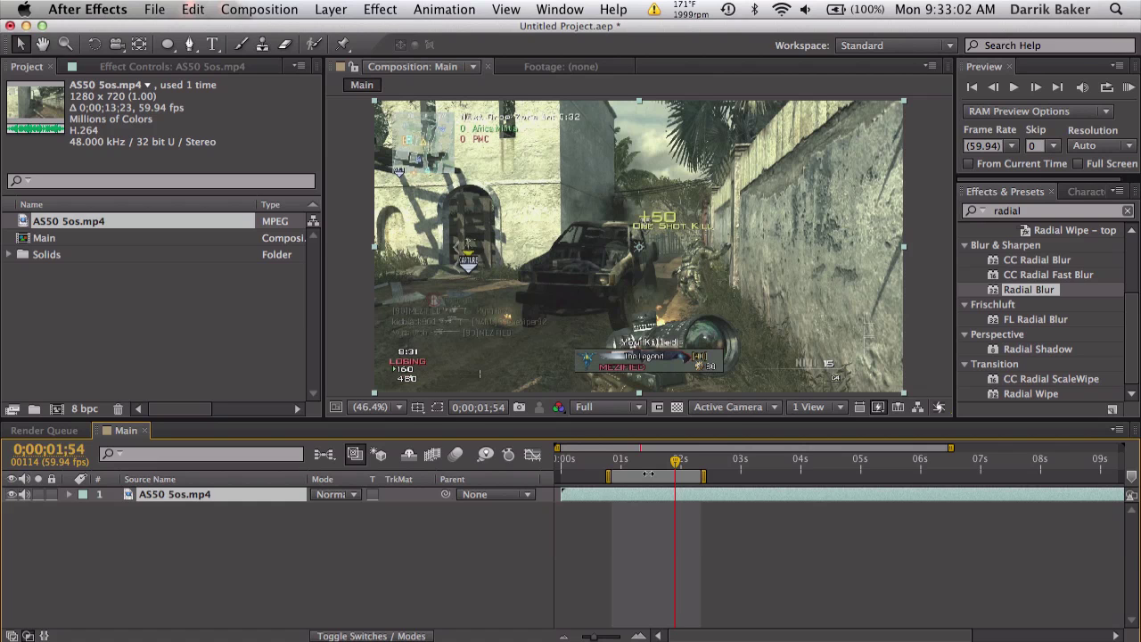
{"action": "left_click_drag", "start_coordinate": [656, 463], "coordinate": [640, 463]}
Apply the Set Channels effect to the AS50 5os.mp4 layer and duplicate it into three copies
{"action": "left_click", "coordinate": [1077, 212]}
{"action": "type", "text": "set chan"}
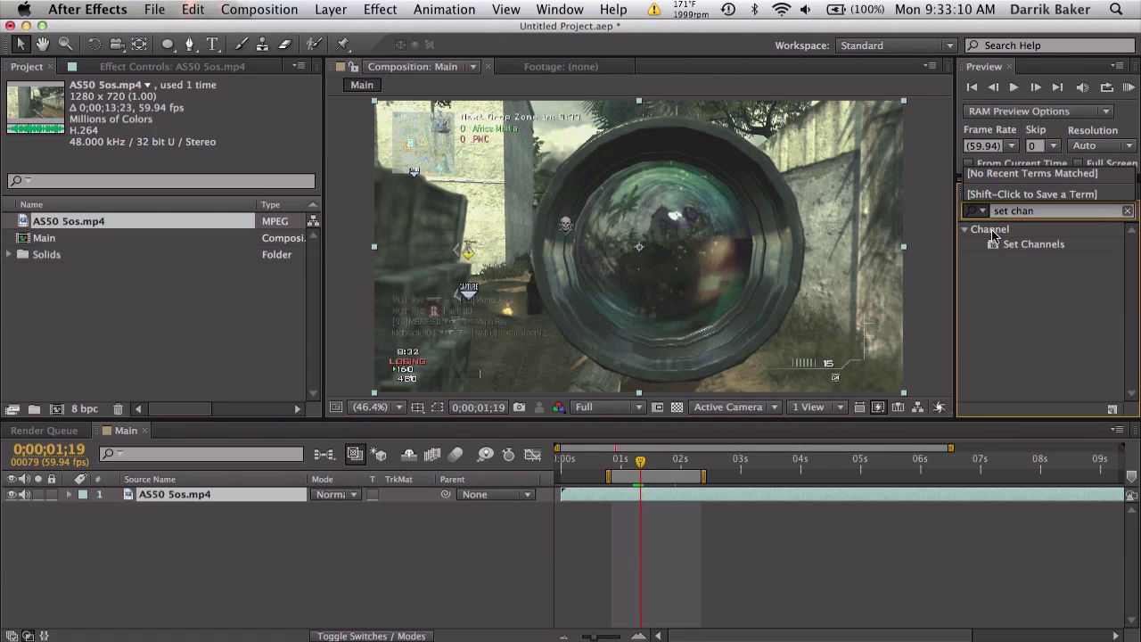
{"action": "left_click_drag", "start_coordinate": [996, 243], "coordinate": [694, 499]}
{"action": "left_click", "coordinate": [266, 501]}
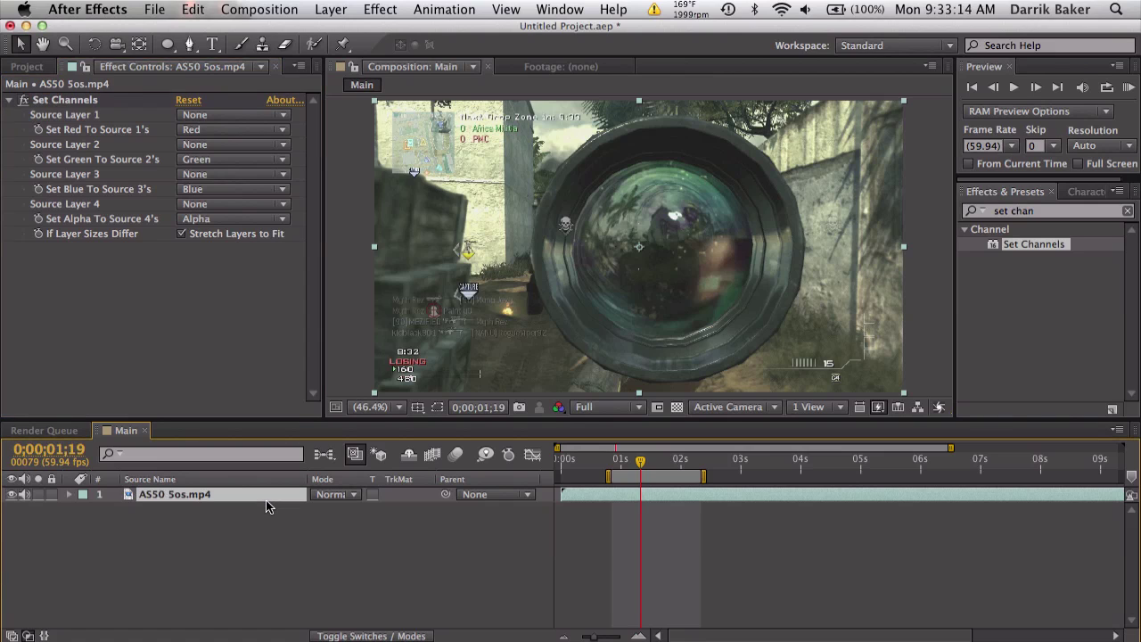
{"action": "key", "text": "super+d"}
{"action": "key", "text": "super+d"}
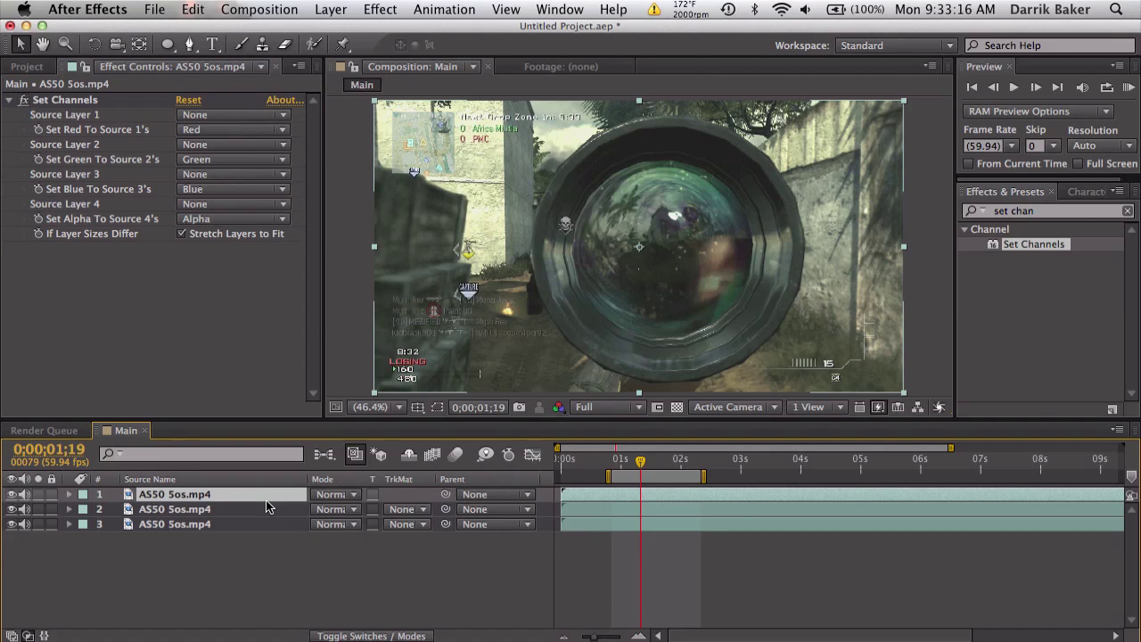
{"action": "key", "text": "equal"}
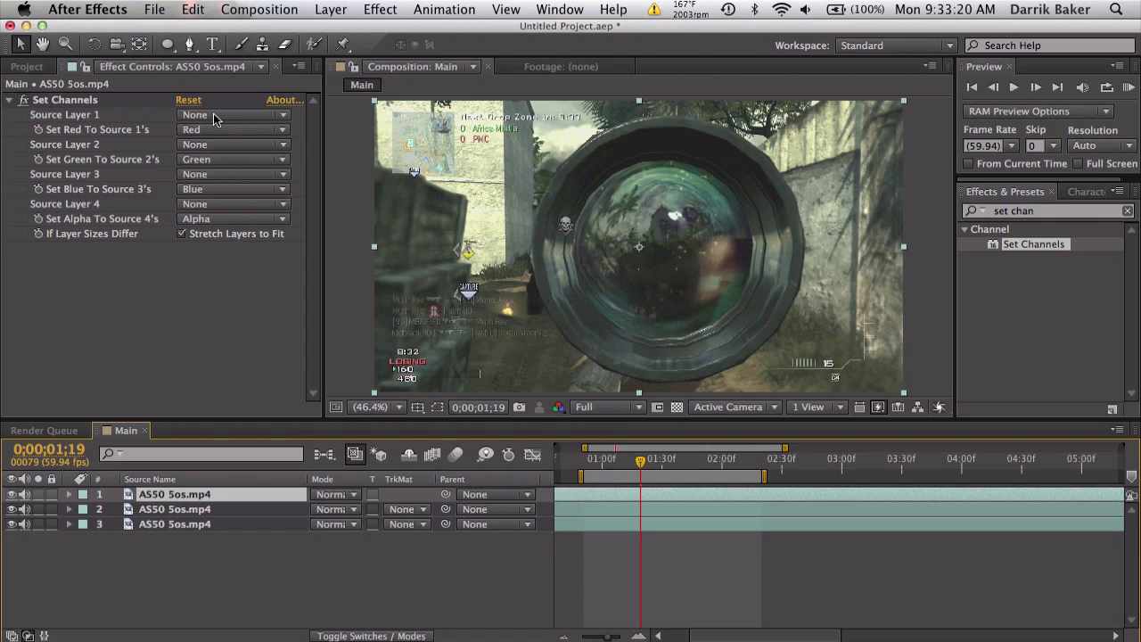
Set layer 1's Set Channels green and blue to Off, leaving only red
{"action": "left_click", "coordinate": [205, 165]}
{"action": "left_click", "coordinate": [209, 323]}
{"action": "left_click", "coordinate": [211, 191]}
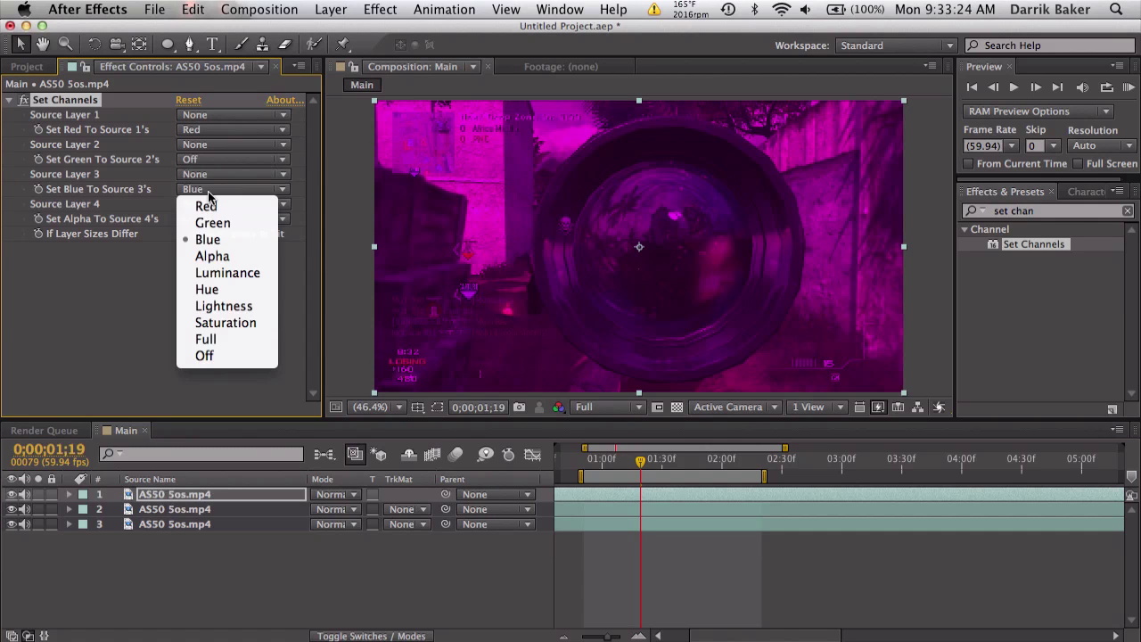
{"action": "left_click", "coordinate": [212, 358]}
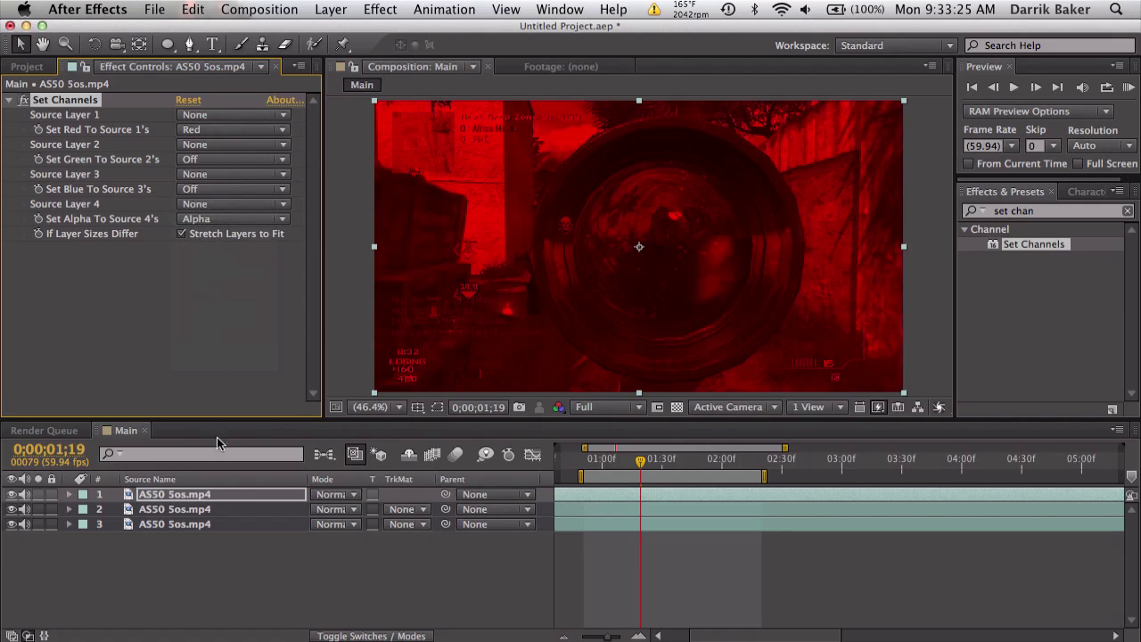
Set layer 2's Set Channels red and blue to Off, leaving only green
{"action": "left_click", "coordinate": [212, 512]}
{"action": "left_click", "coordinate": [198, 133]}
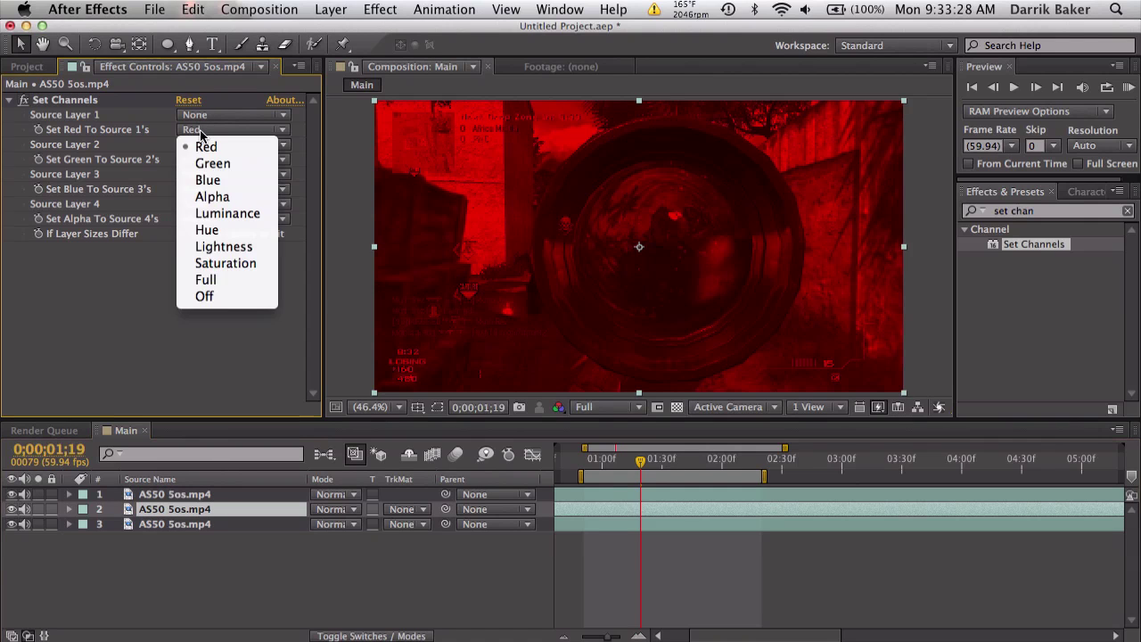
{"action": "left_click", "coordinate": [211, 298]}
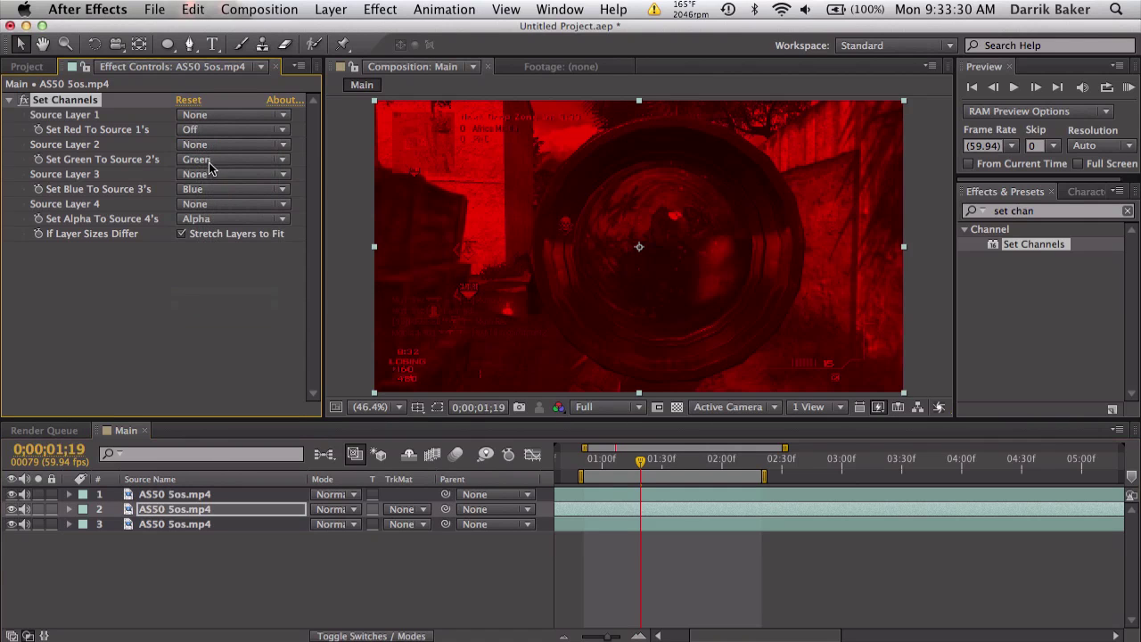
{"action": "left_click", "coordinate": [203, 189]}
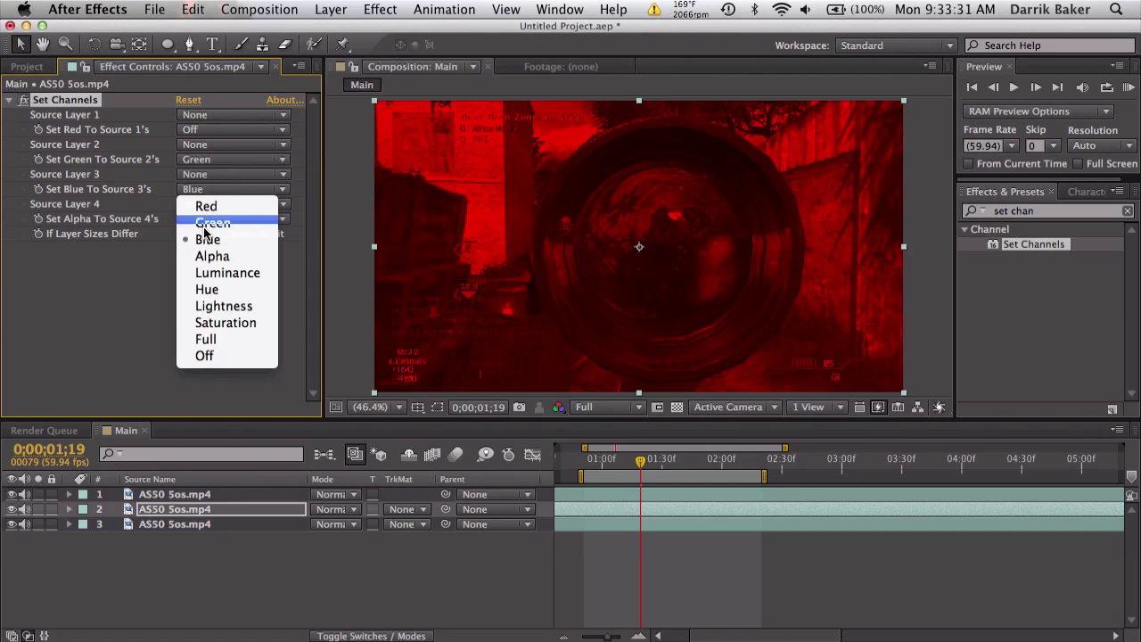
{"action": "left_click", "coordinate": [204, 360]}
Set layer 3's Set Channels red and green to Off, leaving only blue
{"action": "left_click", "coordinate": [203, 524]}
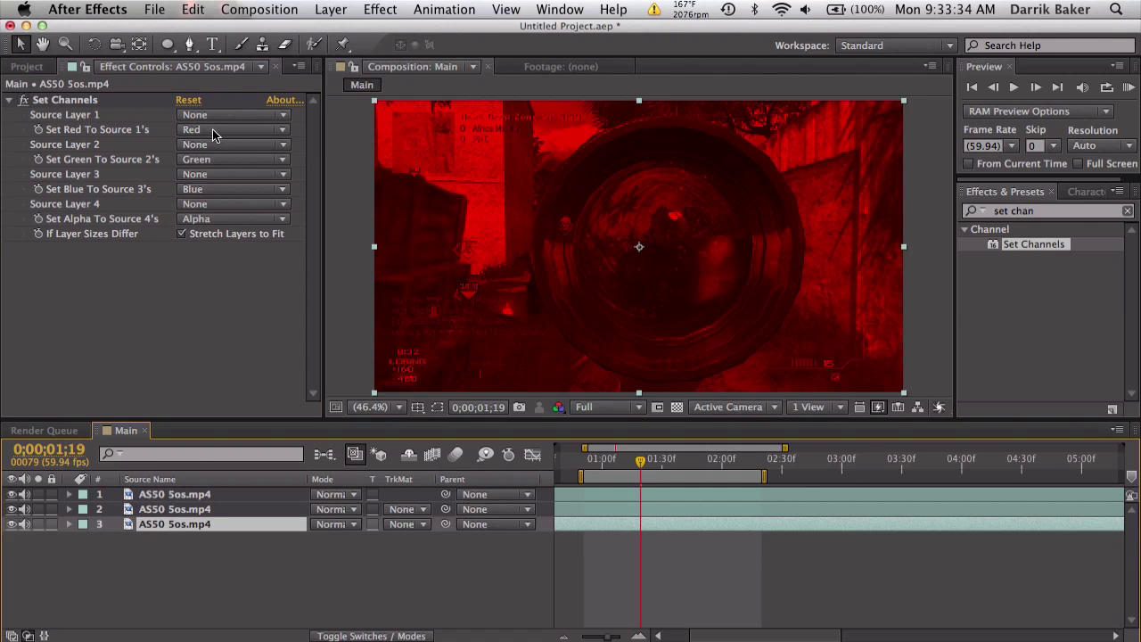
{"action": "left_click", "coordinate": [214, 131]}
{"action": "left_click", "coordinate": [207, 296]}
{"action": "left_click", "coordinate": [203, 160]}
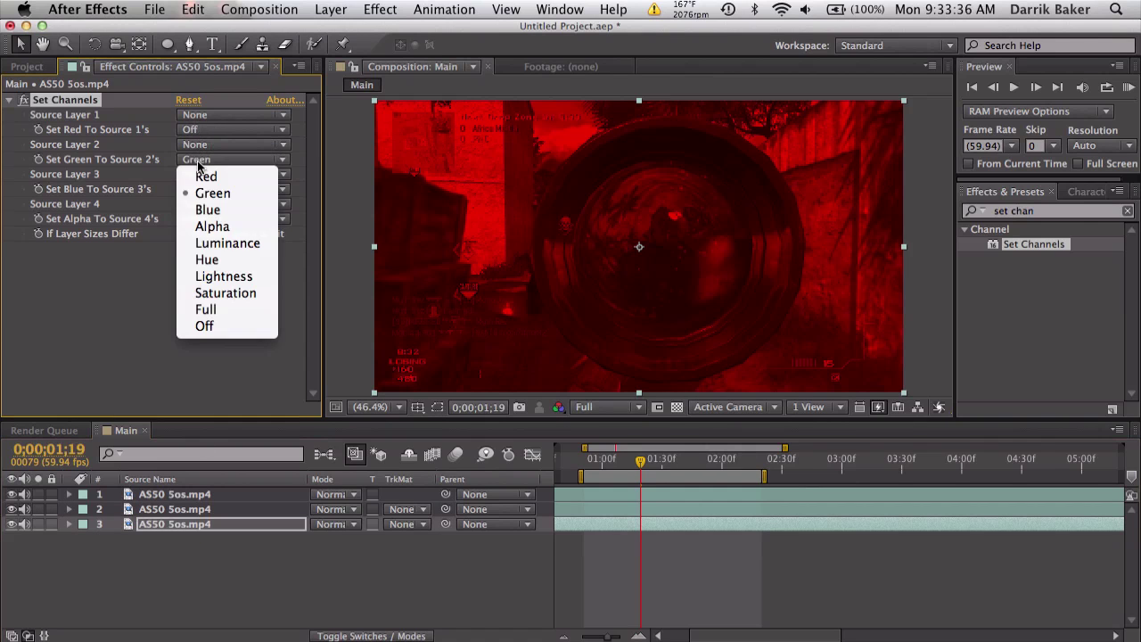
{"action": "left_click", "coordinate": [200, 325]}
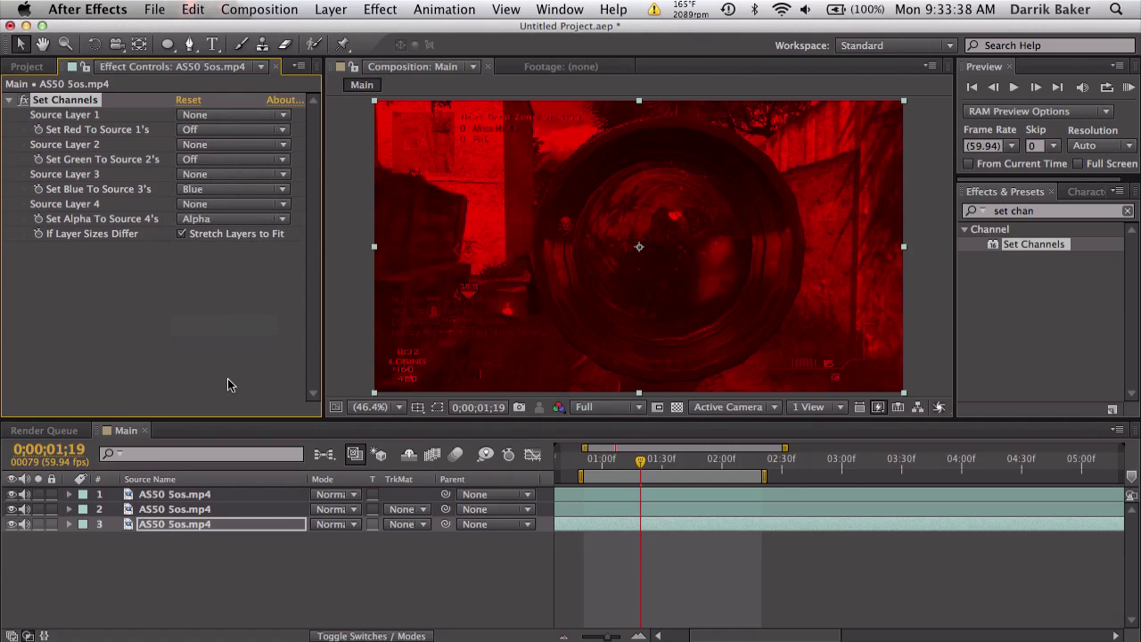
Set the blending mode of all three channel layers to Screen
{"action": "left_click", "coordinate": [205, 495], "text": "super"}
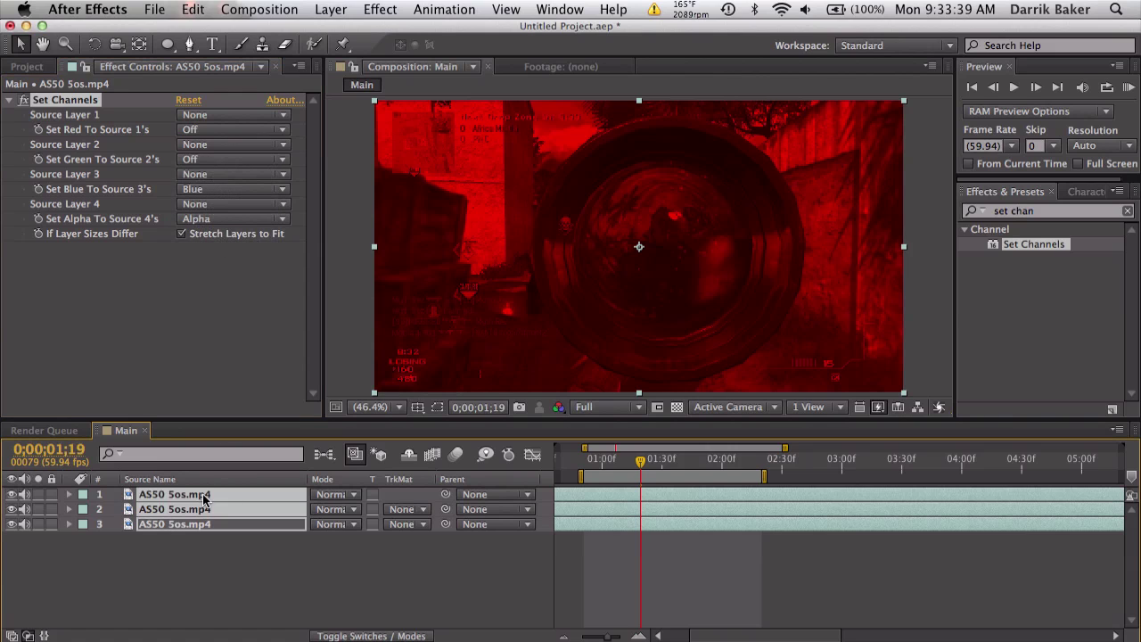
{"action": "left_click", "coordinate": [330, 494]}
{"action": "mouse_move", "coordinate": [388, 629]}
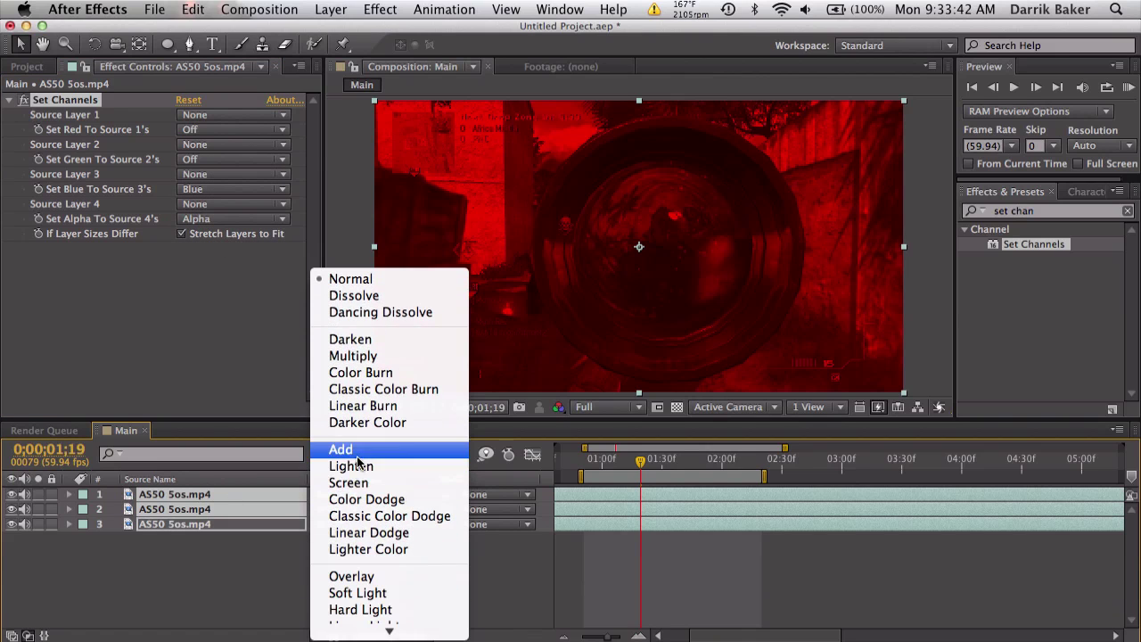
{"action": "left_click", "coordinate": [363, 482]}
{"action": "left_click", "coordinate": [656, 575]}
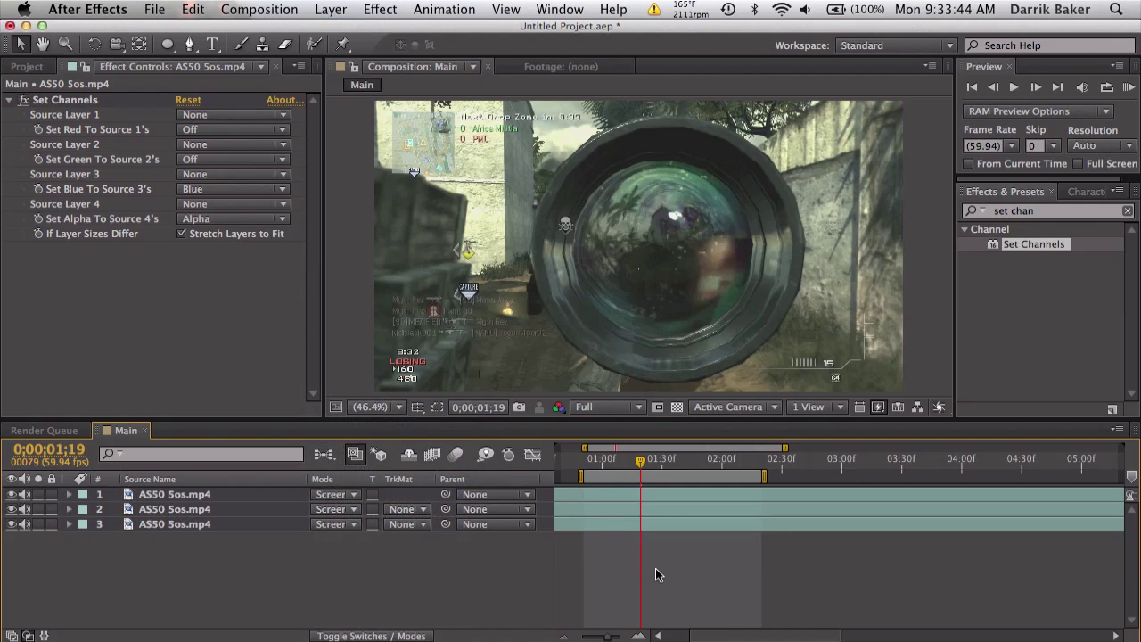
Reveal layer 1's Rotation and nudge its value to test the offset
{"action": "left_click", "coordinate": [252, 494]}
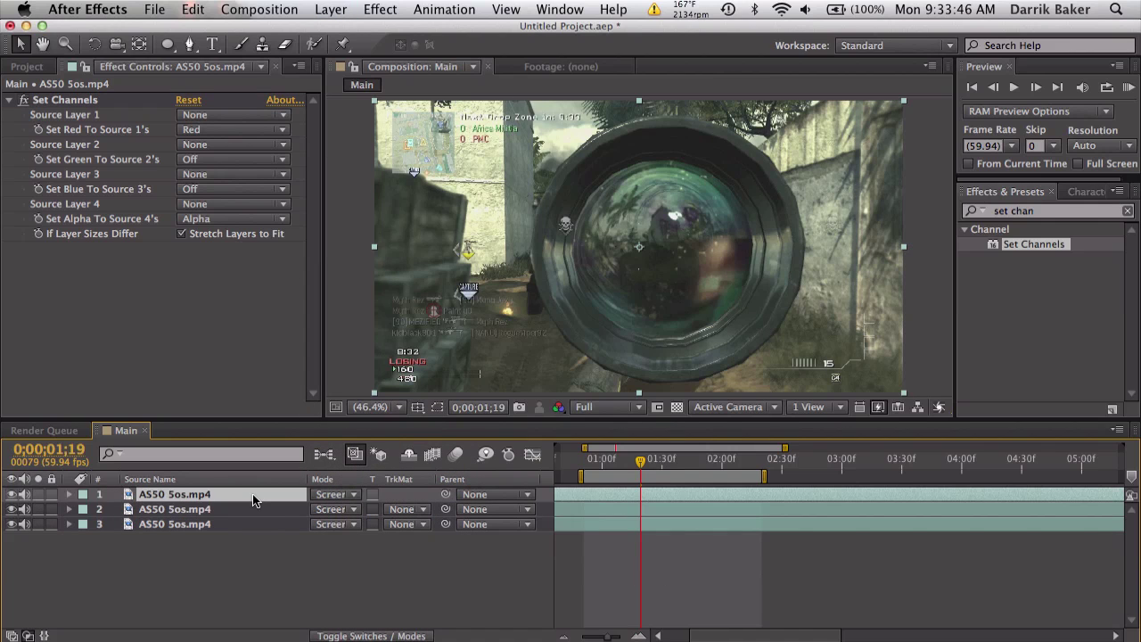
{"action": "key", "text": "r"}
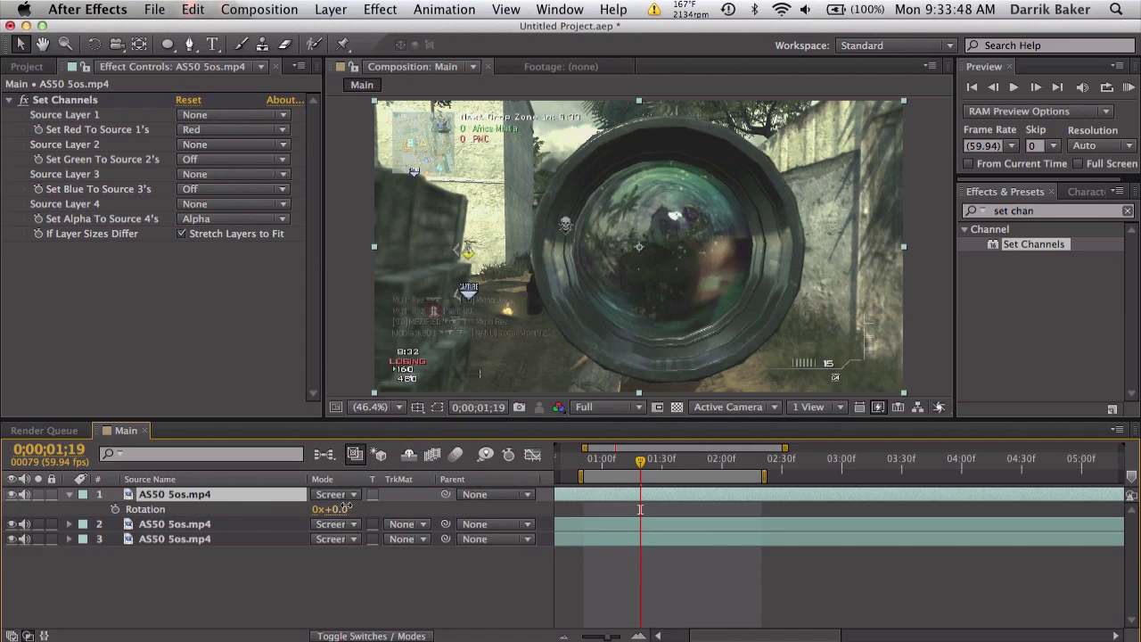
{"action": "mouse_move", "coordinate": [347, 508]}
{"action": "left_mouse_down"}
{"action": "mouse_move", "coordinate": [299, 510]}
{"action": "mouse_move", "coordinate": [343, 510]}
{"action": "left_mouse_up"}
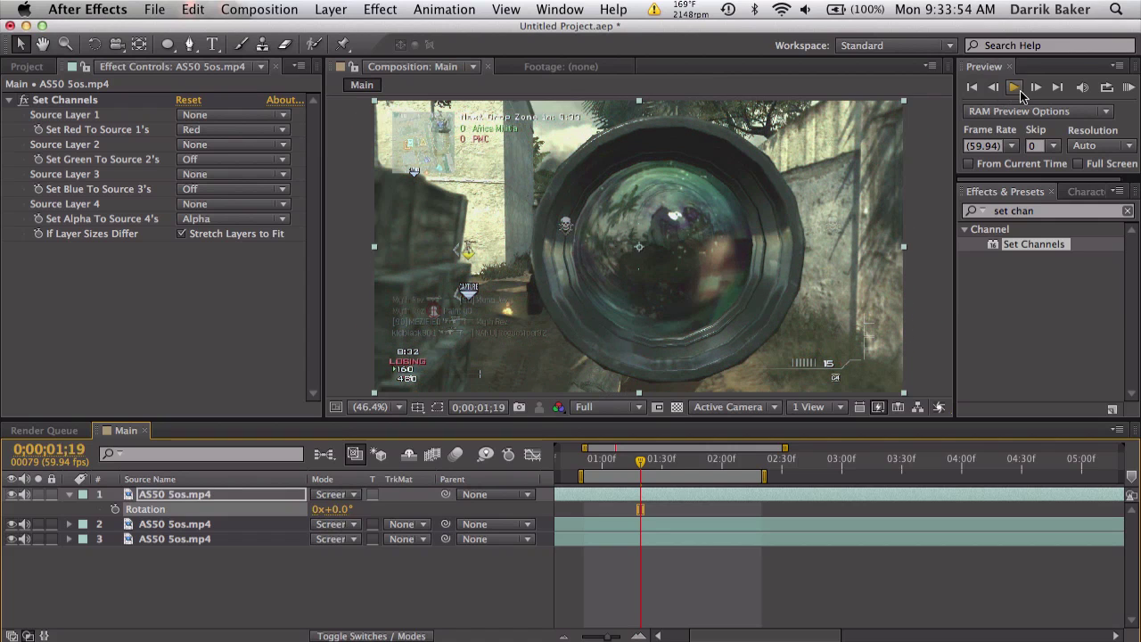
At 0;00;01;26, add Scale 100% and Rotation 0° keyframes on all three layers
{"action": "left_click", "coordinate": [1032, 89]}
{"action": "left_click", "coordinate": [1032, 89]}
{"action": "left_click", "coordinate": [1033, 89]}
{"action": "left_click", "coordinate": [1033, 89]}
{"action": "left_click", "coordinate": [1032, 89]}
{"action": "left_click", "coordinate": [1033, 90]}
{"action": "left_click", "coordinate": [1033, 89]}
{"action": "left_click", "coordinate": [1033, 90]}
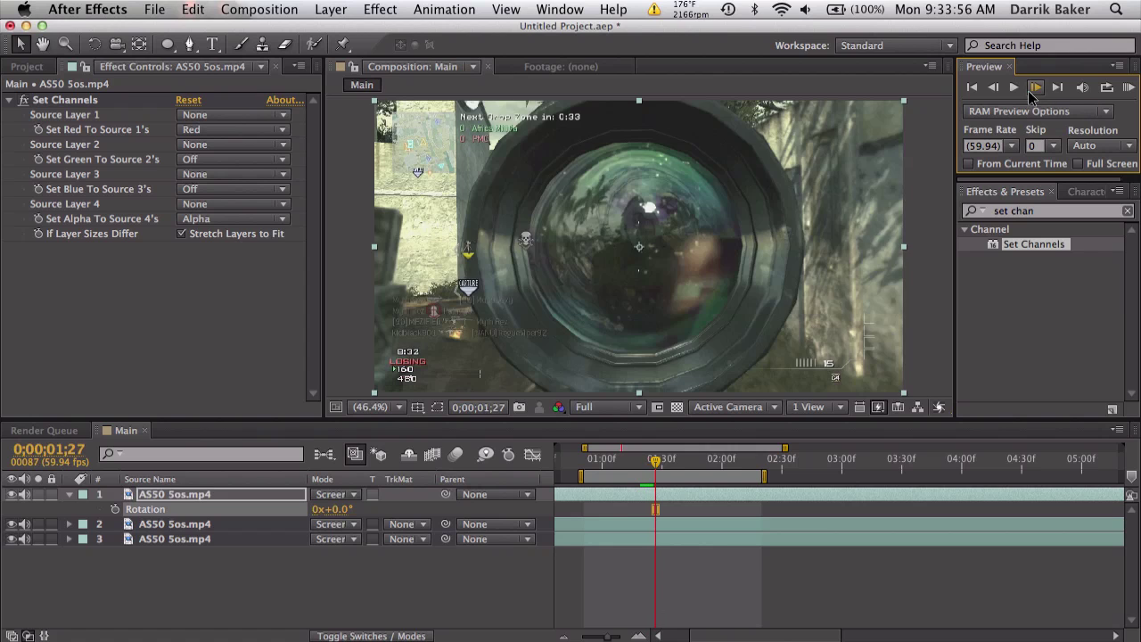
{"action": "left_click", "coordinate": [998, 89]}
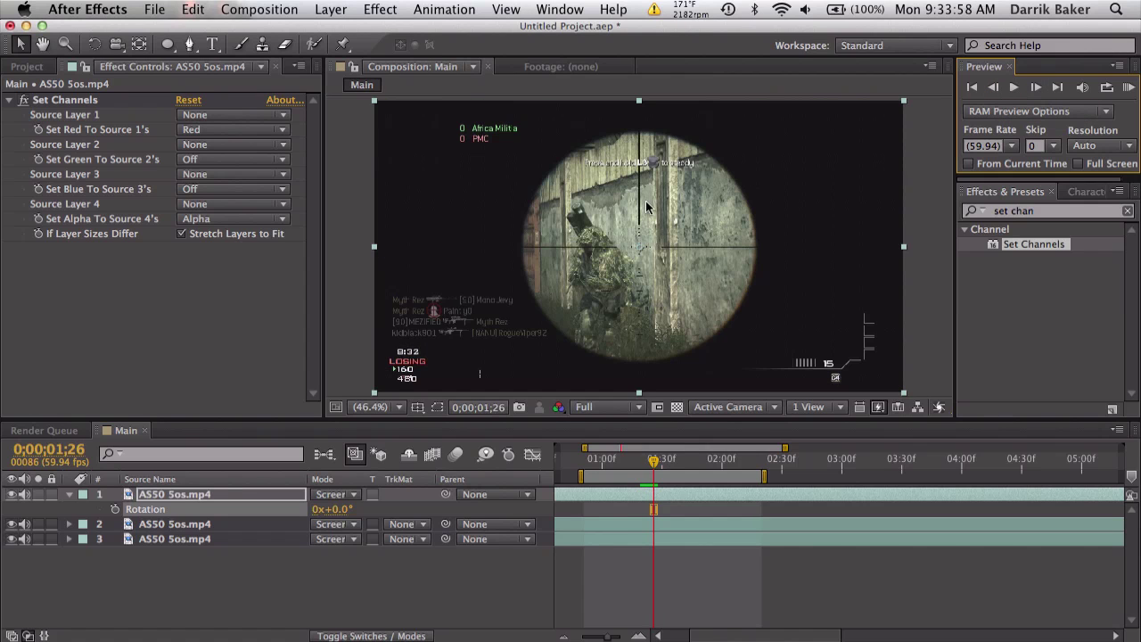
{"action": "left_click", "coordinate": [218, 539], "text": "shift"}
{"action": "key", "text": "r"}
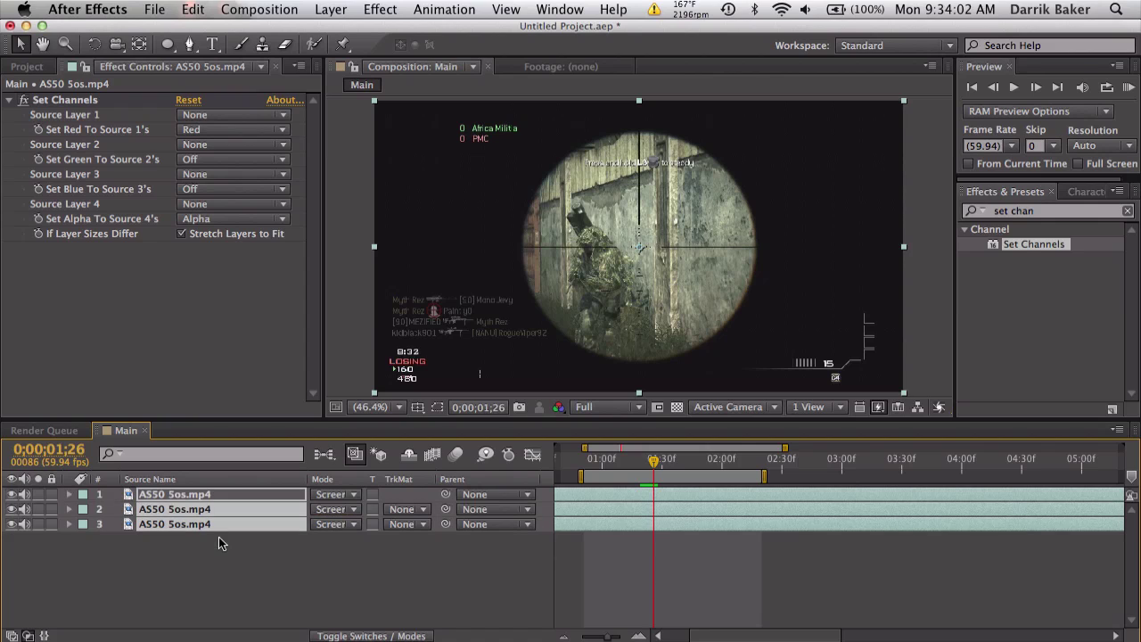
{"action": "key", "text": "r"}
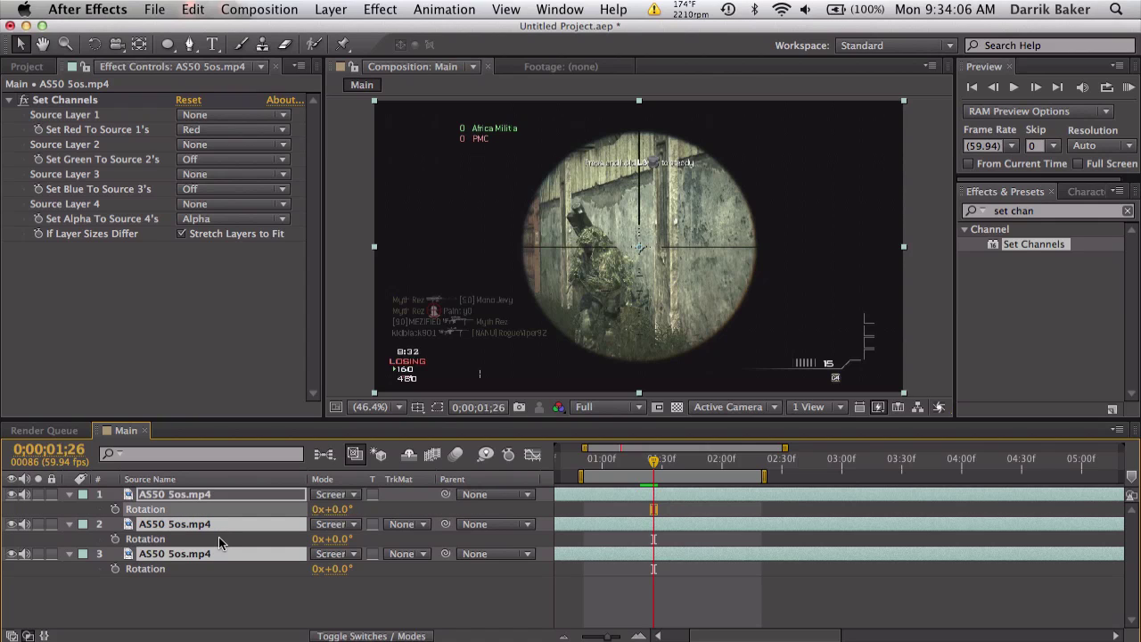
{"action": "key", "text": "shift+s"}
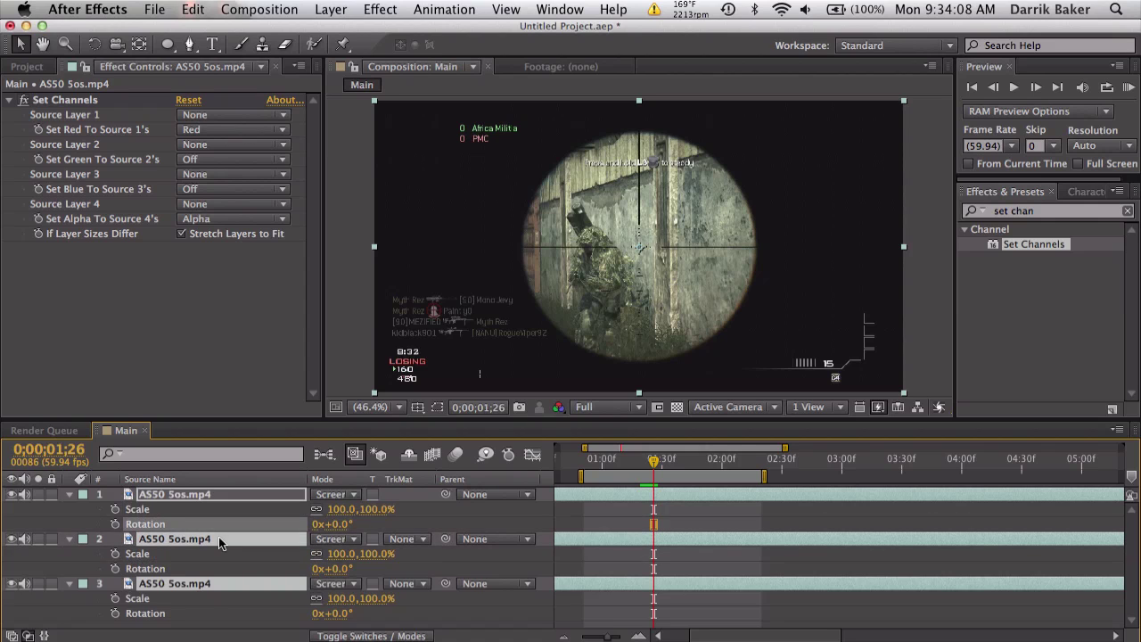
{"action": "left_click", "coordinate": [115, 510]}
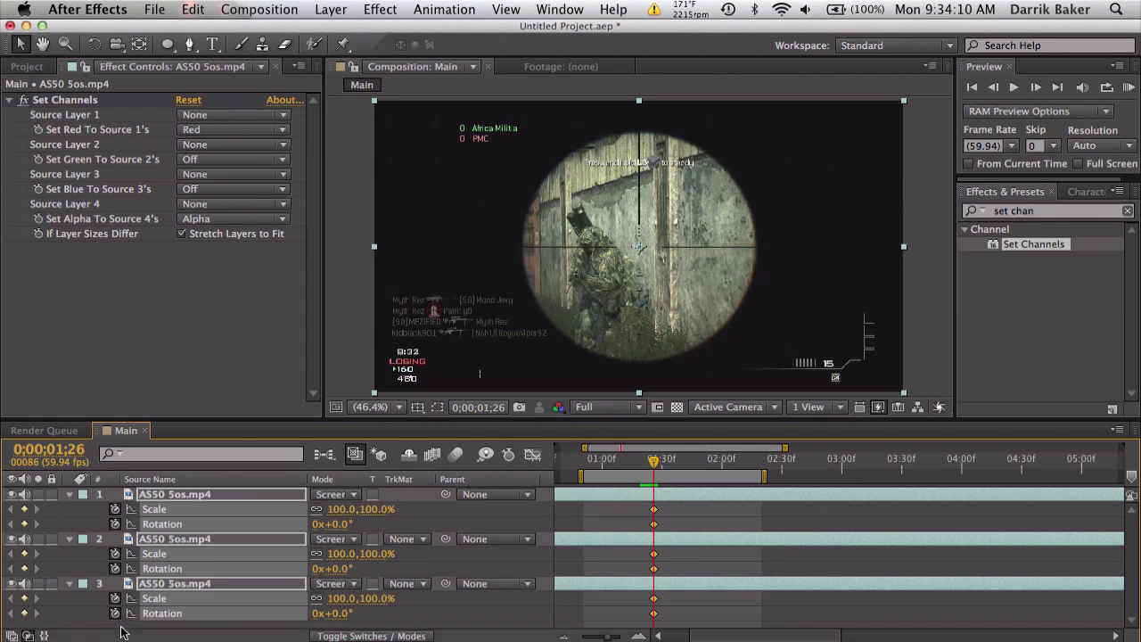
One frame later, set layer 1 Rotation to 5° and layer 3 to −5°
{"action": "left_click", "coordinate": [1034, 86]}
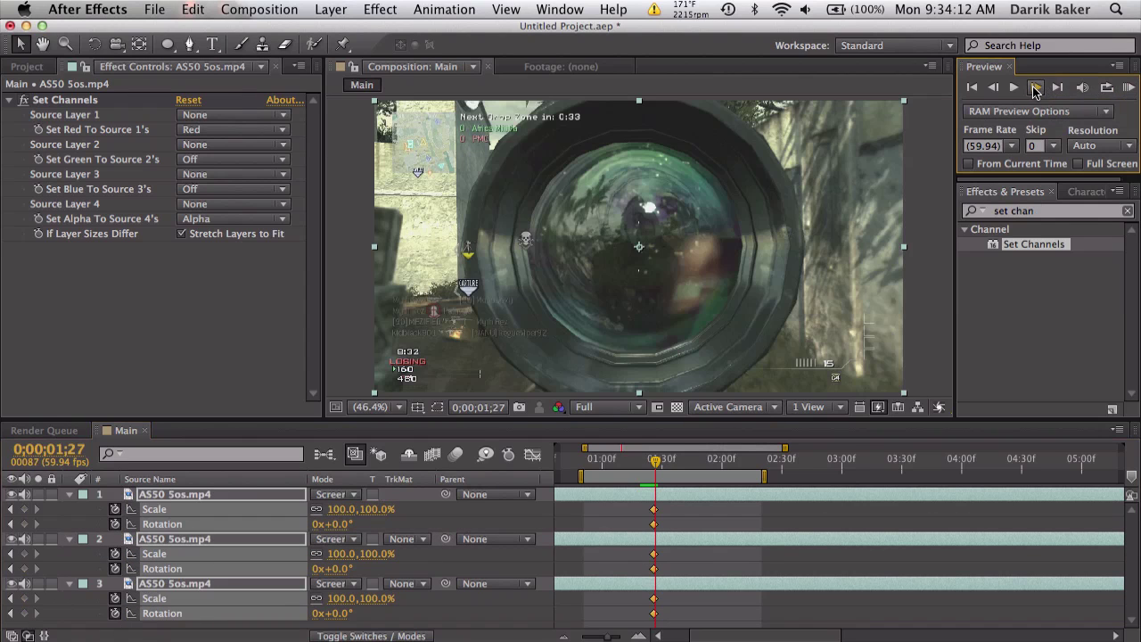
{"action": "left_click", "coordinate": [766, 520]}
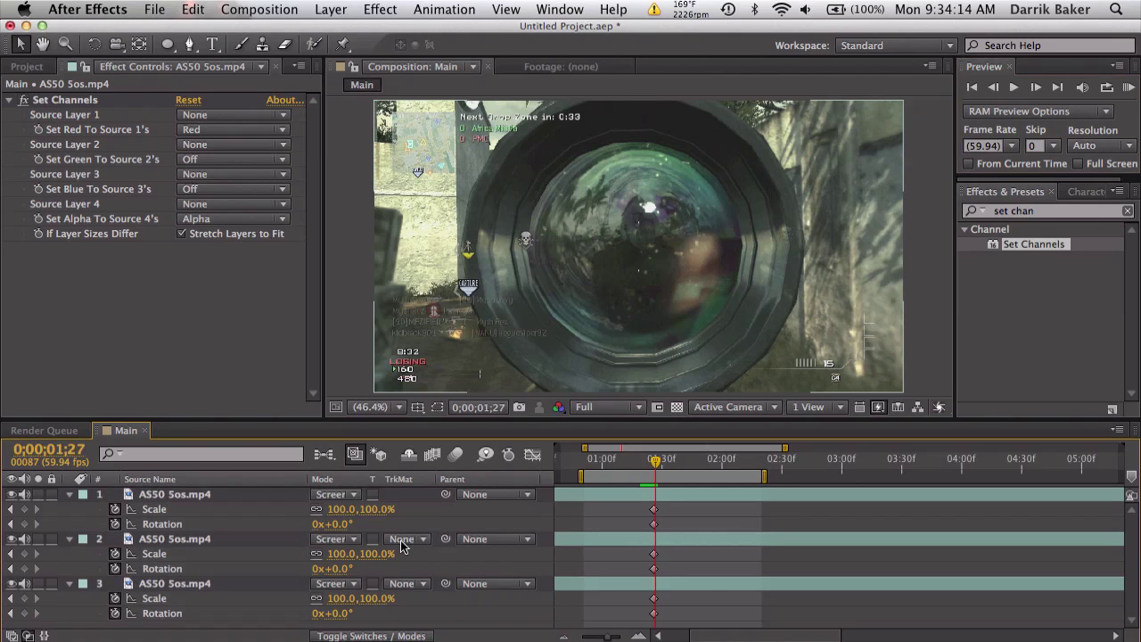
{"action": "left_click", "coordinate": [342, 526]}
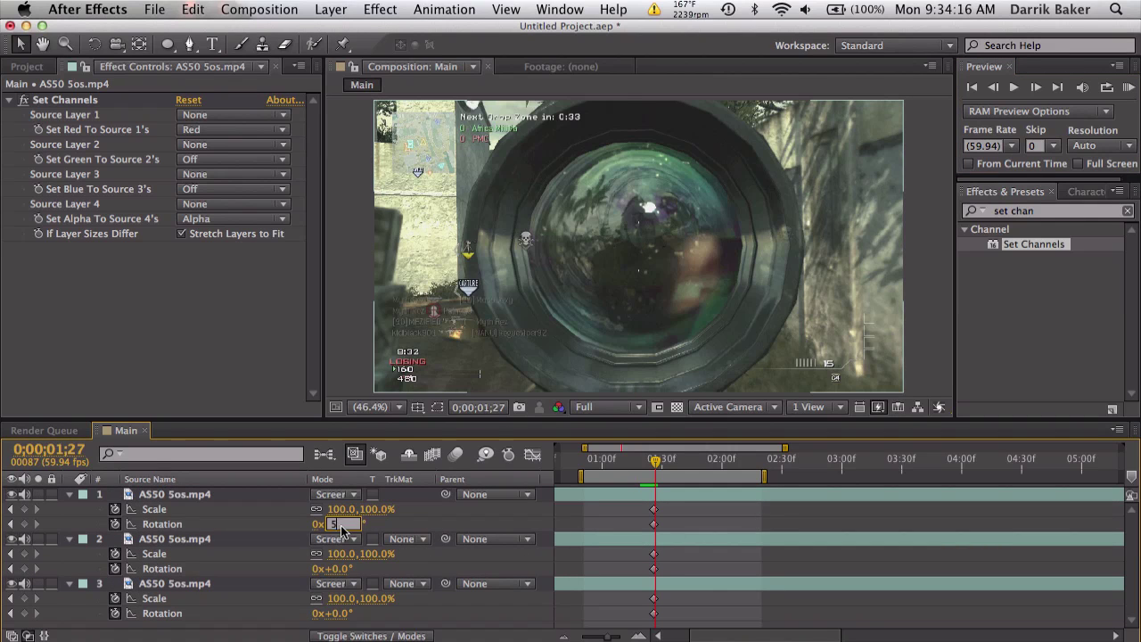
{"action": "type", "text": "5"}
{"action": "key", "text": "Return"}
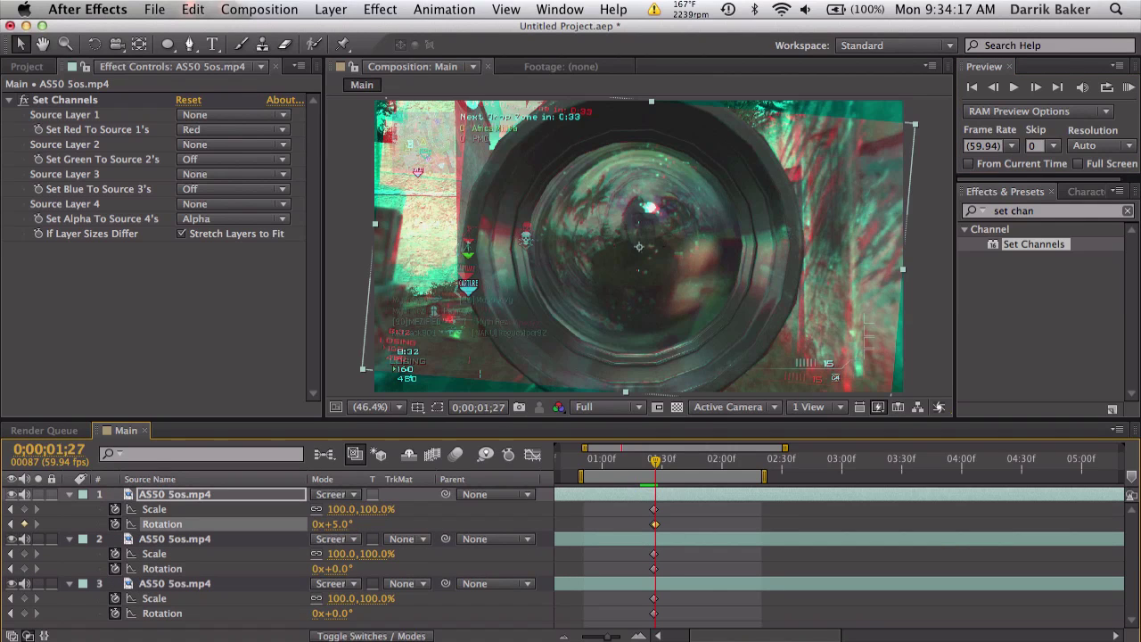
{"action": "left_click", "coordinate": [344, 613]}
{"action": "key", "text": "Return"}
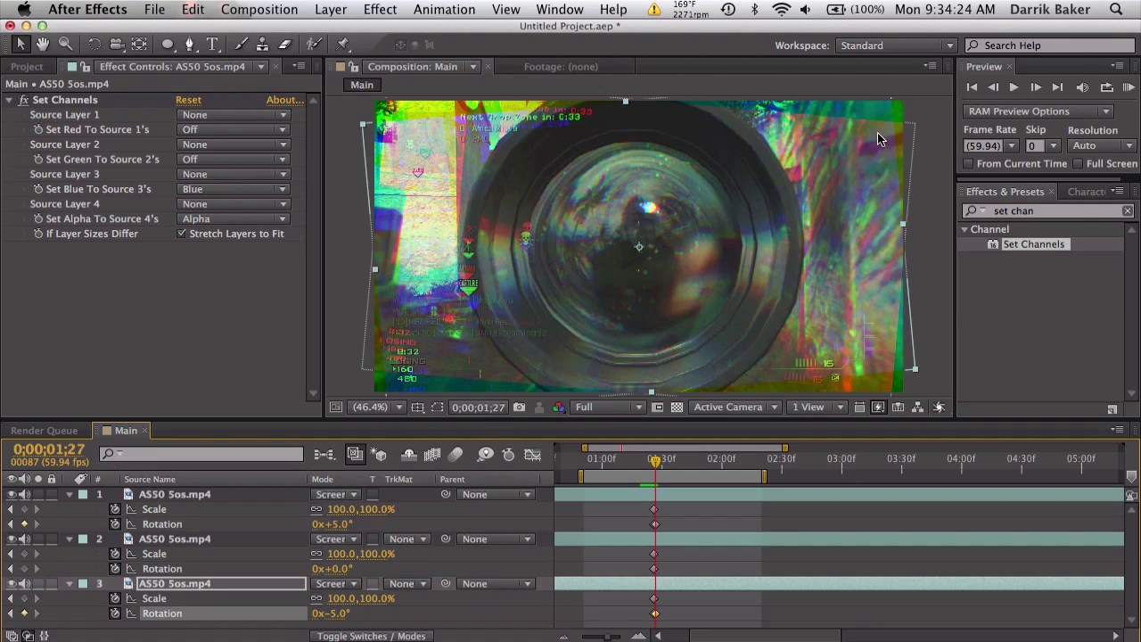
Set the Scale of layers 1, 2 and 3 to 110%
{"action": "left_click", "coordinate": [342, 510]}
{"action": "type", "text": "11"}
{"action": "key", "text": "Return"}
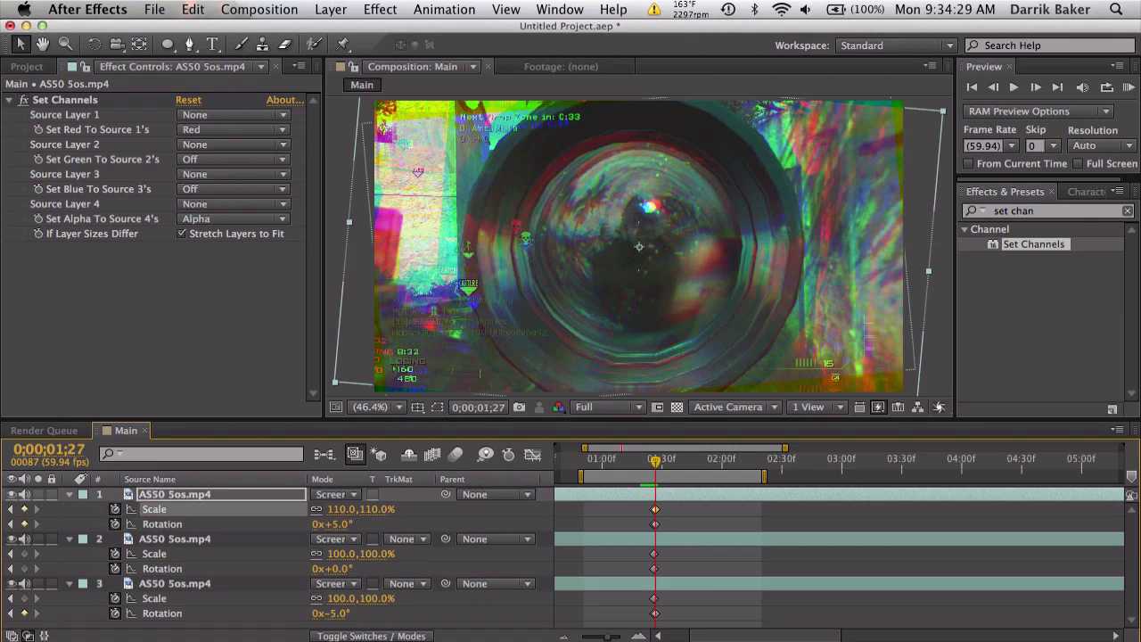
{"action": "left_click", "coordinate": [342, 555]}
{"action": "type", "text": "110"}
{"action": "key", "text": "Return"}
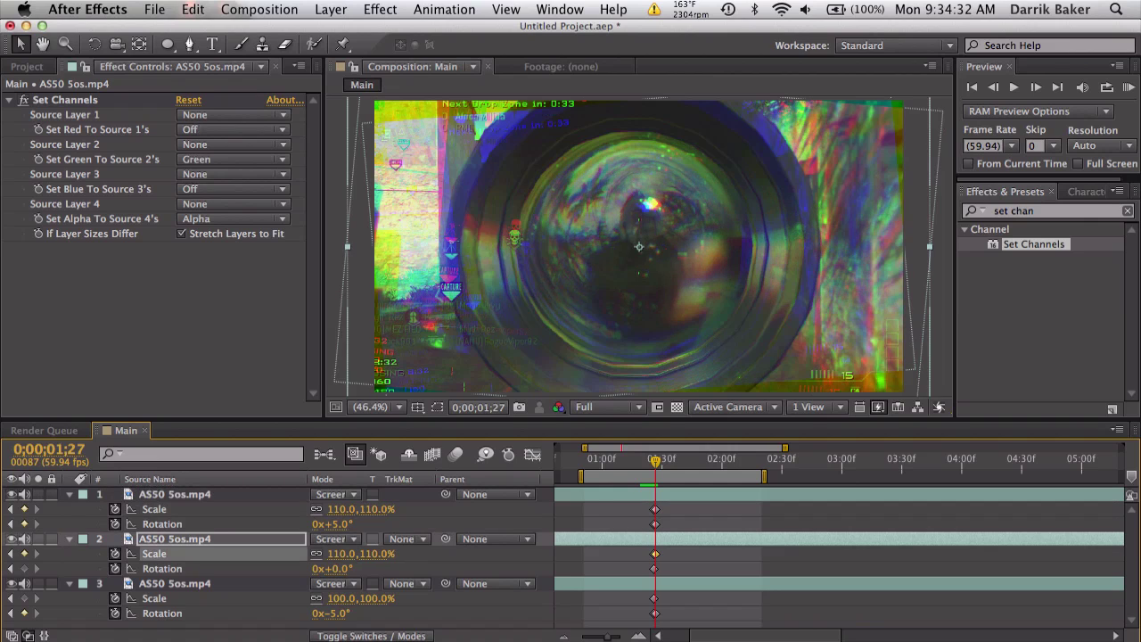
{"action": "left_click", "coordinate": [343, 599]}
{"action": "type", "text": "110"}
{"action": "key", "text": "Return"}
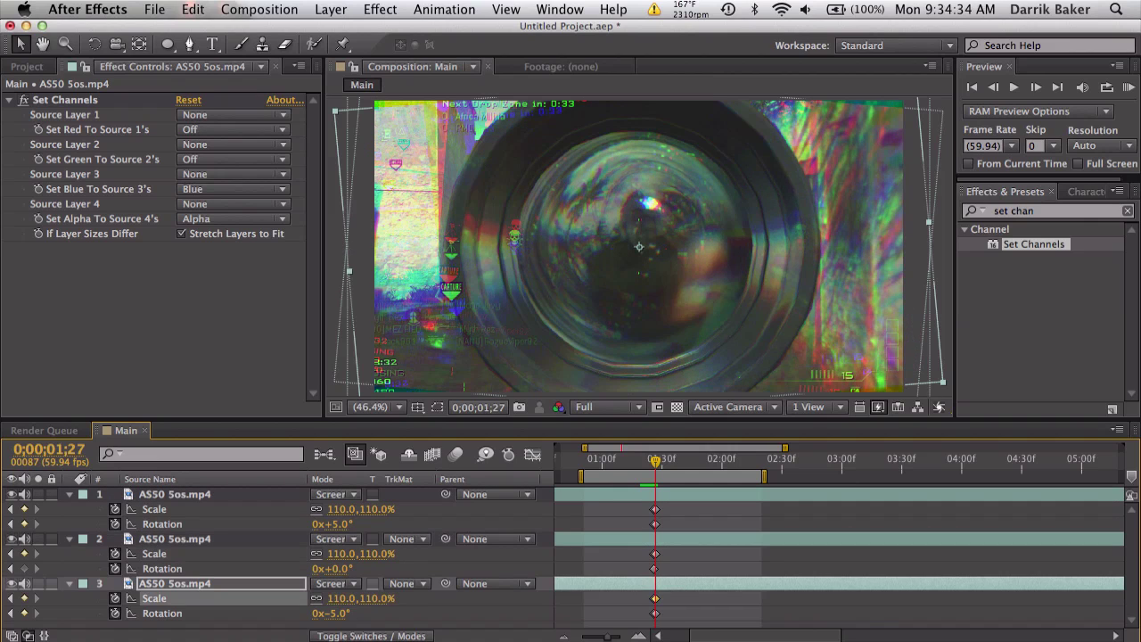
At 0;00;02;12, set layer 1 back to 100% Scale and 0° Rotation
{"action": "left_click", "coordinate": [747, 463]}
{"action": "left_click", "coordinate": [379, 509]}
{"action": "type", "text": "100"}
{"action": "key", "text": "Return"}
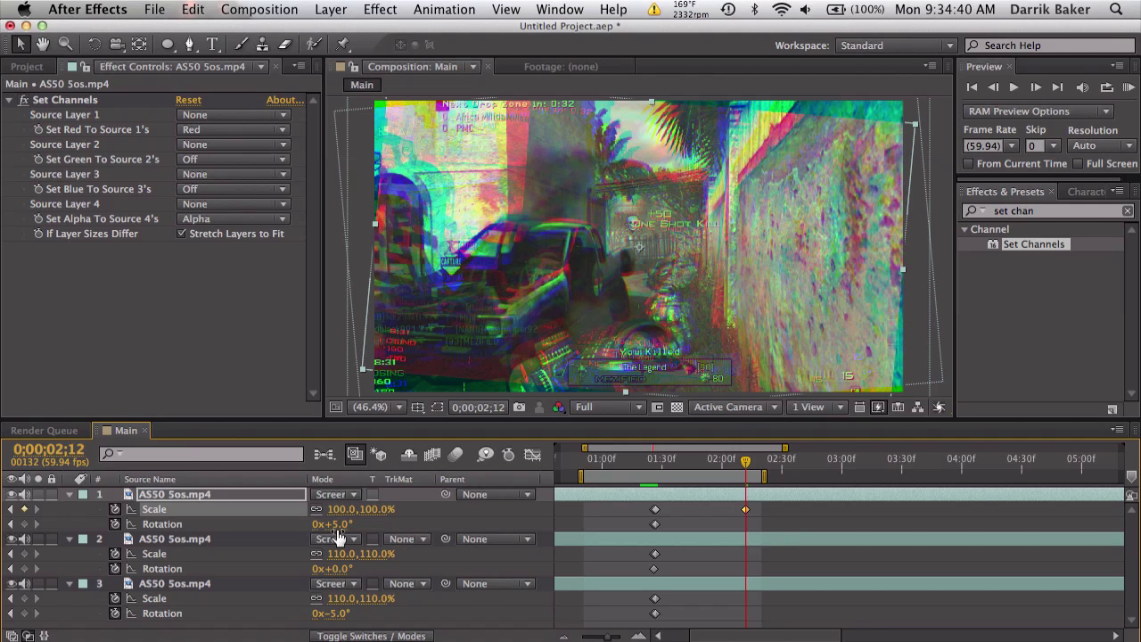
{"action": "left_click", "coordinate": [338, 524]}
{"action": "type", "text": "0x5"}
{"action": "key", "text": "Return"}
Return layer 2 Scale to 100%, and layer 3 to 100% Scale and 0° Rotation
{"action": "left_click", "coordinate": [370, 554]}
{"action": "type", "text": "100"}
{"action": "key", "text": "Return"}
{"action": "left_click", "coordinate": [379, 598]}
{"action": "type", "text": "100"}
{"action": "key", "text": "Return"}
{"action": "left_click", "coordinate": [322, 614]}
{"action": "type", "text": "0"}
{"action": "key", "text": "Return"}
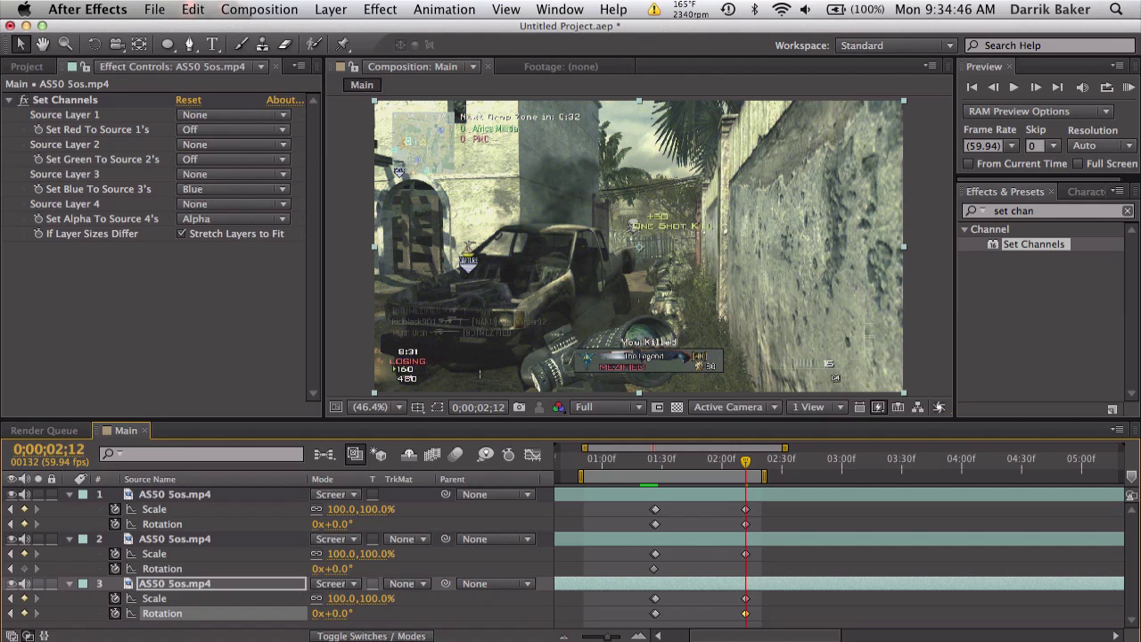
{"action": "left_click_drag", "start_coordinate": [631, 462], "coordinate": [691, 464]}
Create a new adjustment layer and apply Radial Blur to it
{"action": "left_click", "coordinate": [348, 8]}
{"action": "mouse_move", "coordinate": [352, 29]}
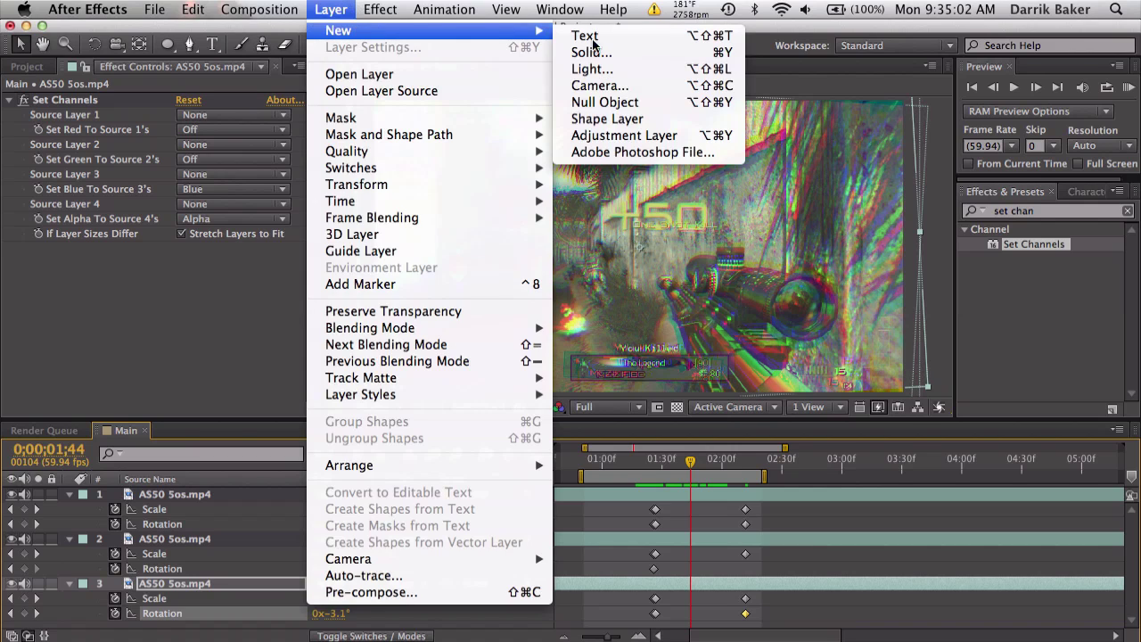
{"action": "left_click", "coordinate": [606, 133]}
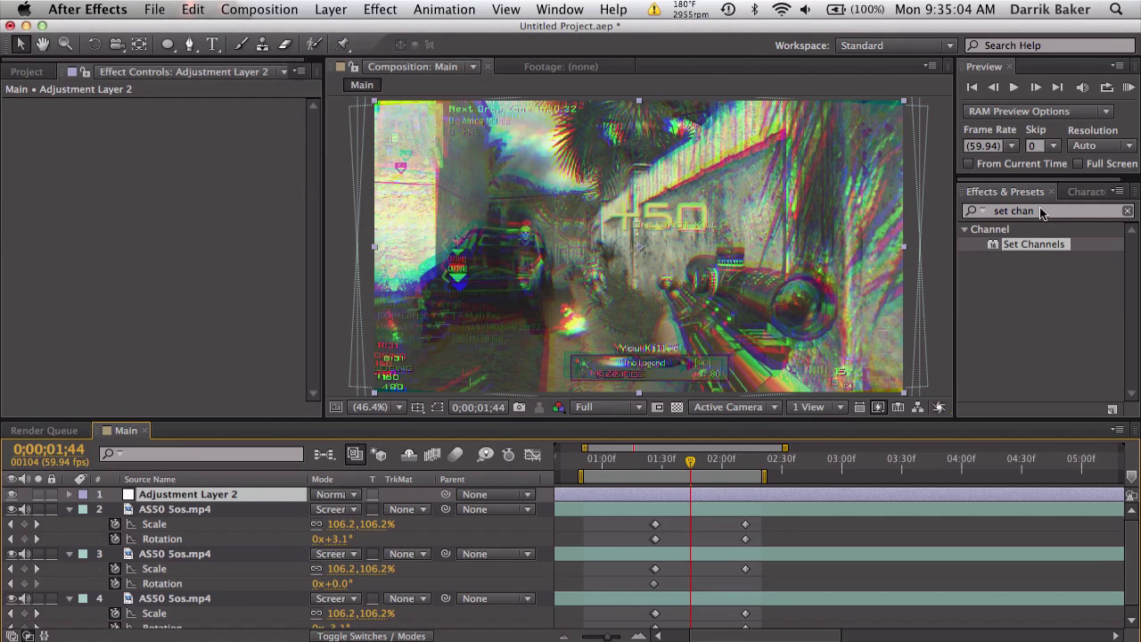
{"action": "left_click", "coordinate": [1041, 211]}
{"action": "type", "text": "radial b"}
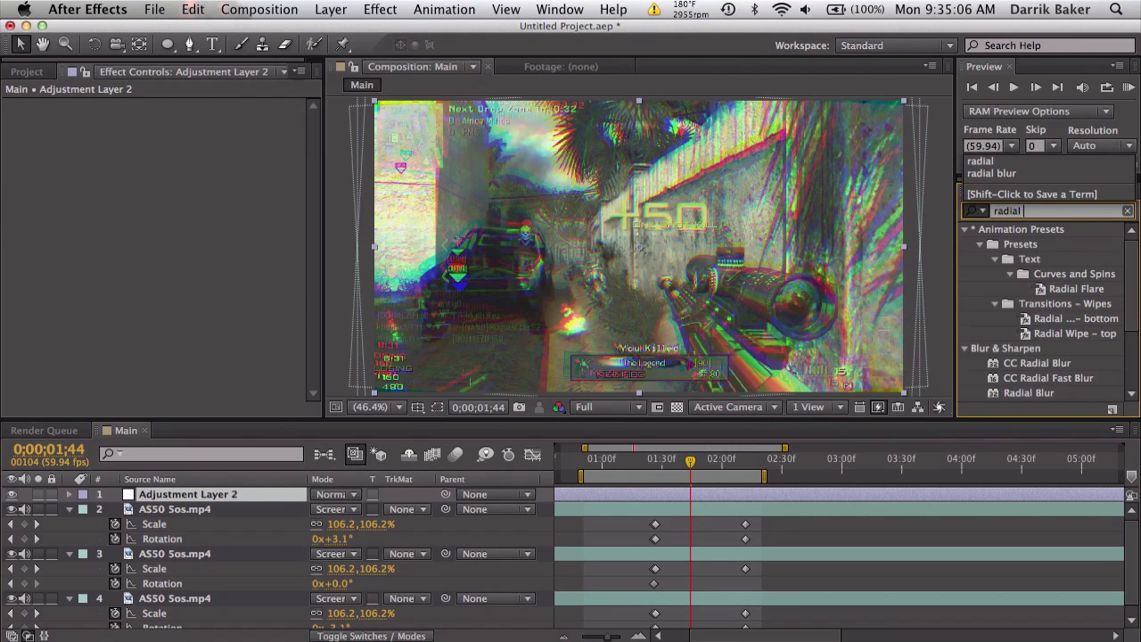
{"action": "left_click_drag", "start_coordinate": [1029, 258], "coordinate": [570, 495]}
Keyframe the Radial Blur Amount at 0 at 0;00;01;26
{"action": "left_click", "coordinate": [651, 460]}
{"action": "scroll", "coordinate": [652, 460], "scroll_direction": "up", "scroll_amount": 4}
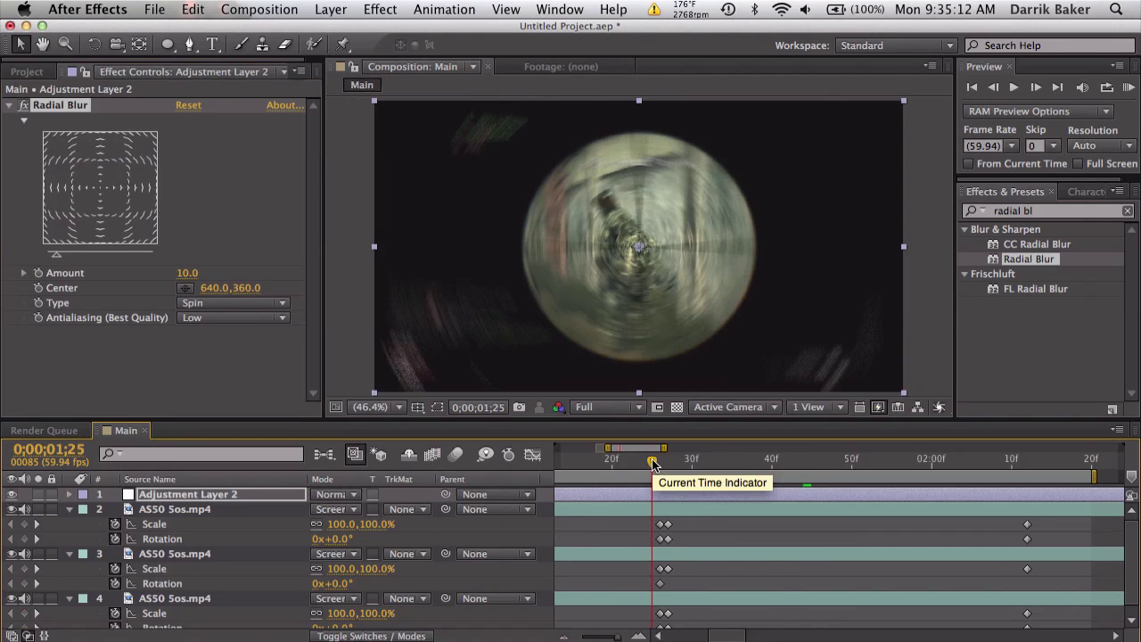
{"action": "left_click", "coordinate": [660, 460]}
{"action": "left_click", "coordinate": [187, 273]}
{"action": "type", "text": "0"}
{"action": "key", "text": "Return"}
{"action": "left_click", "coordinate": [39, 273]}
Key Radial Blur Amount to 5 at 0;00;01;27 and back to 0 at 0;00;02;12
{"action": "left_click", "coordinate": [1036, 87]}
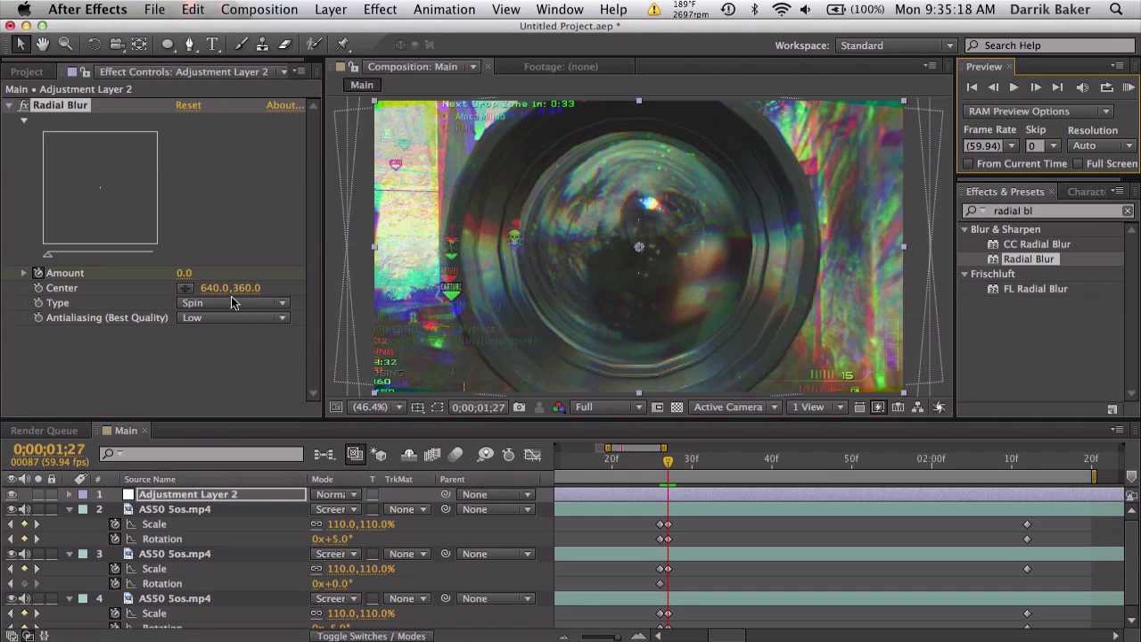
{"action": "left_click", "coordinate": [187, 272]}
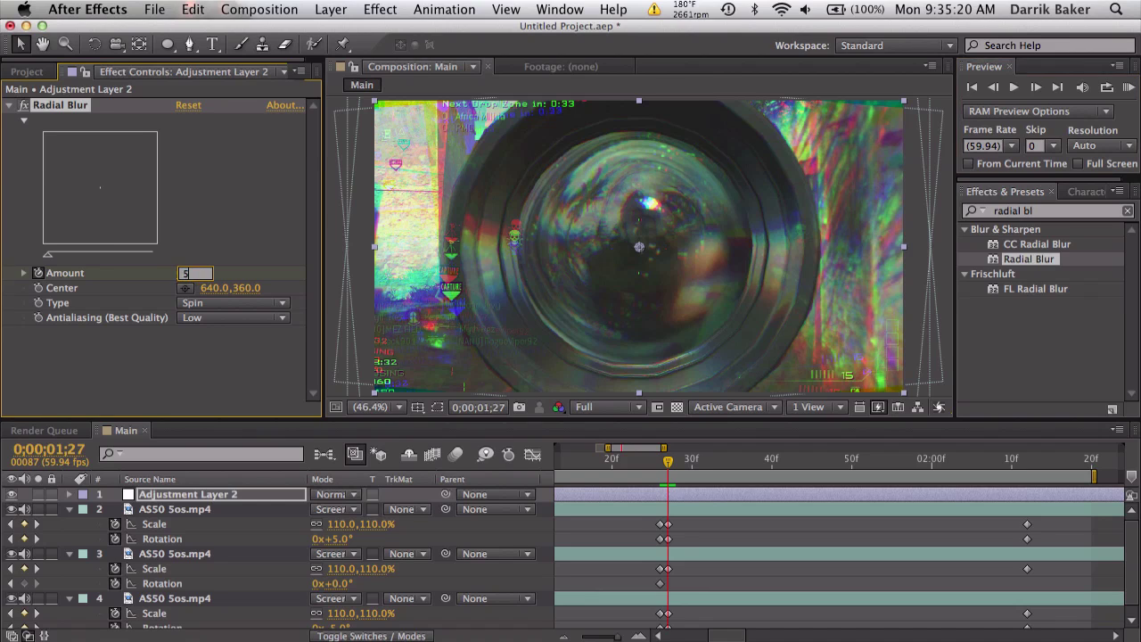
{"action": "type", "text": "5"}
{"action": "key", "text": "Return"}
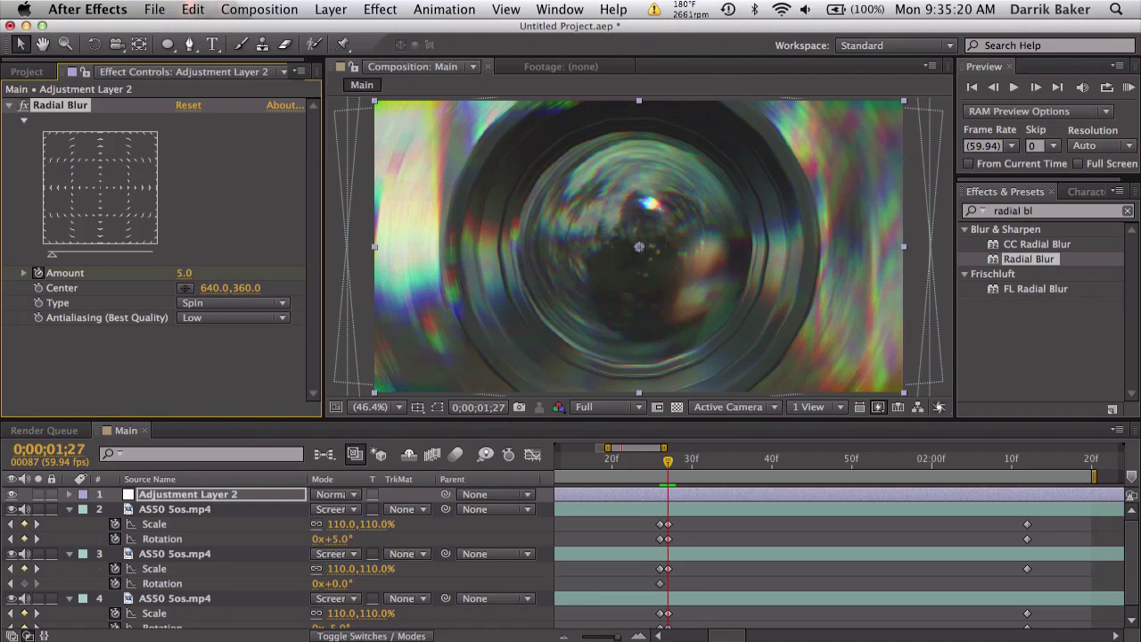
{"action": "left_click", "coordinate": [1028, 462]}
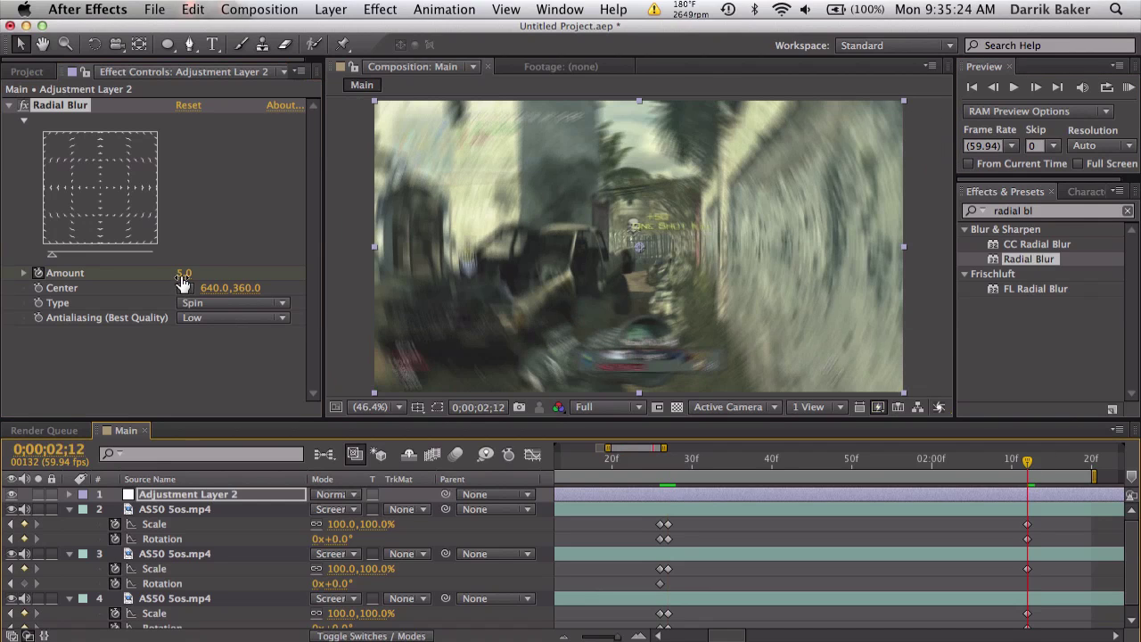
{"action": "left_click", "coordinate": [183, 273]}
{"action": "type", "text": "0"}
{"action": "key", "text": "Return"}
Preview the radial blur burst, toggling the adjustment layer's visibility off and on to compare
{"action": "left_click_drag", "start_coordinate": [658, 462], "coordinate": [691, 462]}
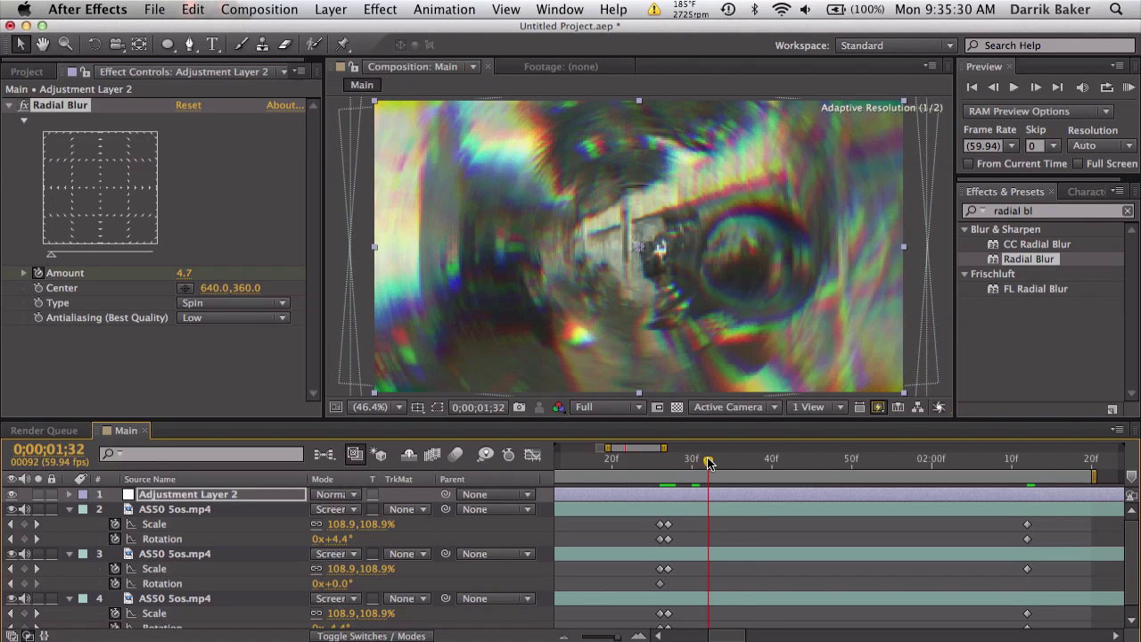
{"action": "left_click_drag", "start_coordinate": [710, 463], "coordinate": [741, 461]}
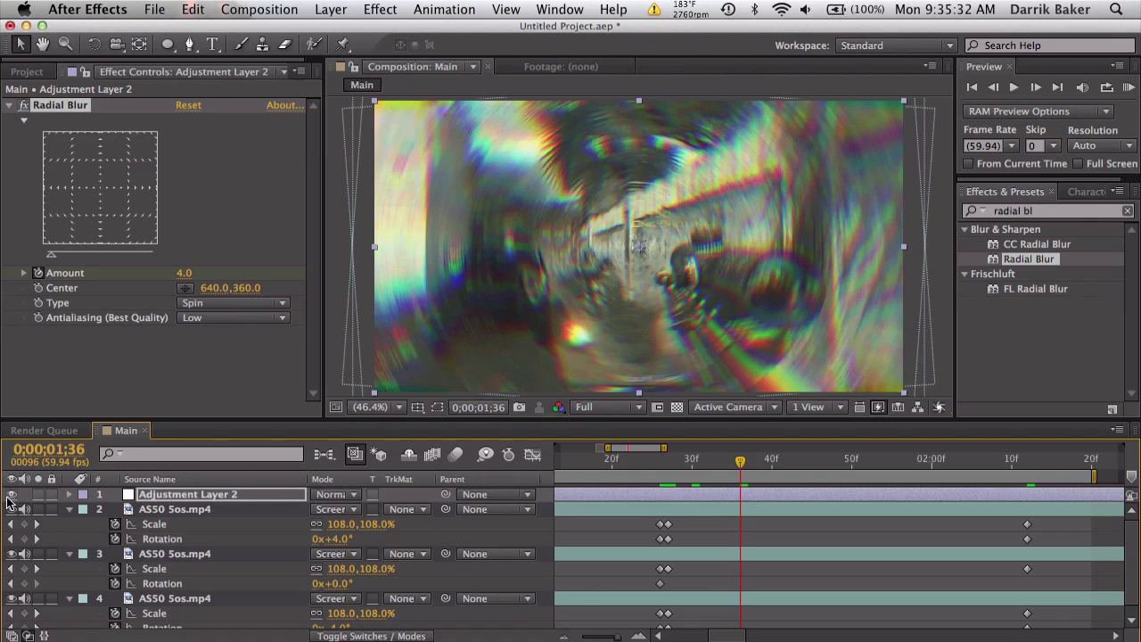
{"action": "left_click", "coordinate": [9, 495]}
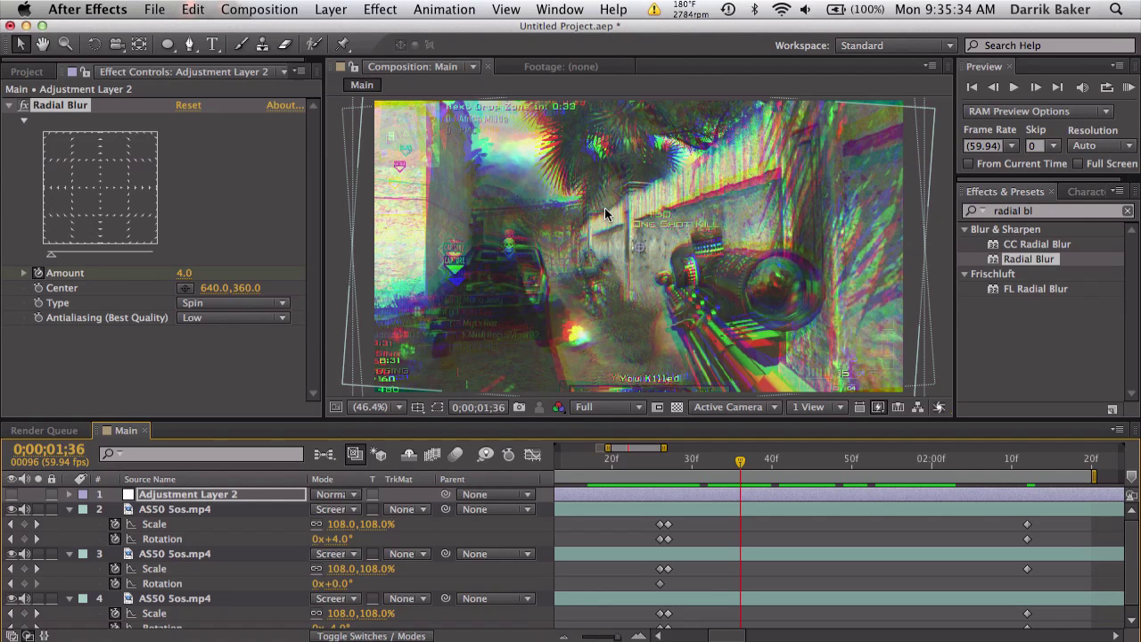
{"action": "left_click", "coordinate": [10, 495]}
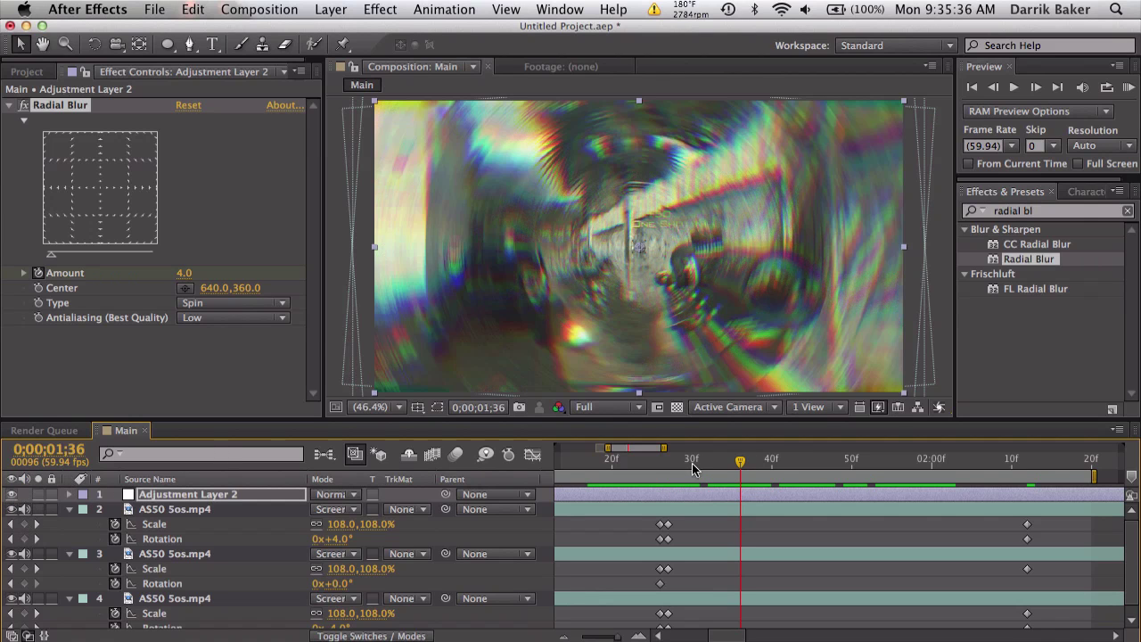
{"action": "key", "text": "space"}
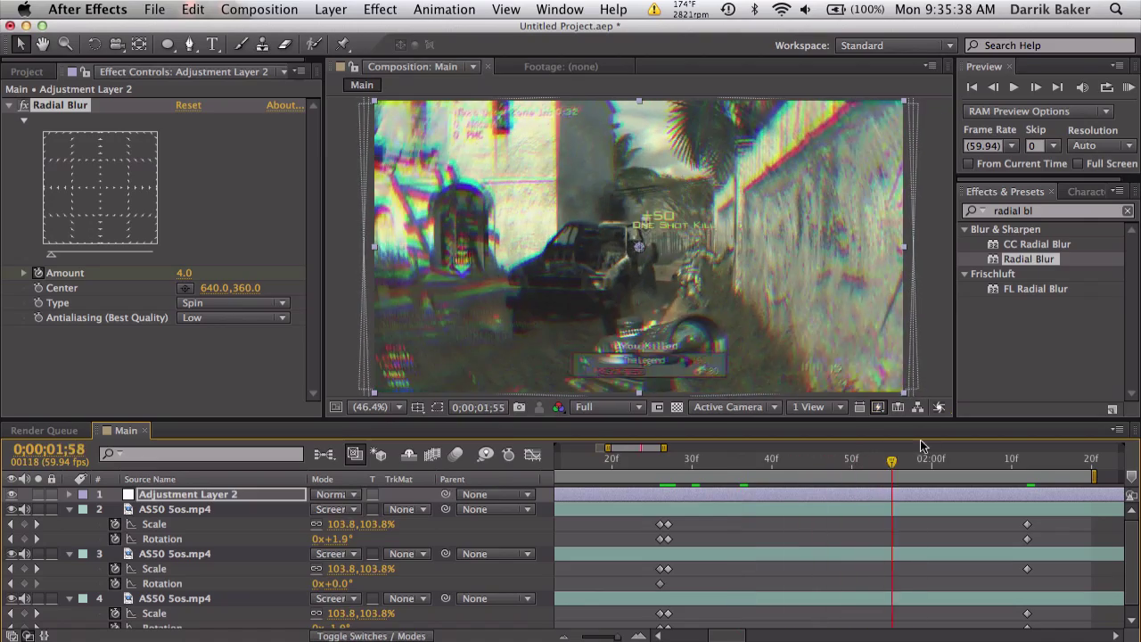
{"action": "left_click_drag", "start_coordinate": [995, 439], "coordinate": [828, 439]}
{"action": "key", "text": "minus"}
{"action": "key", "text": "minus"}
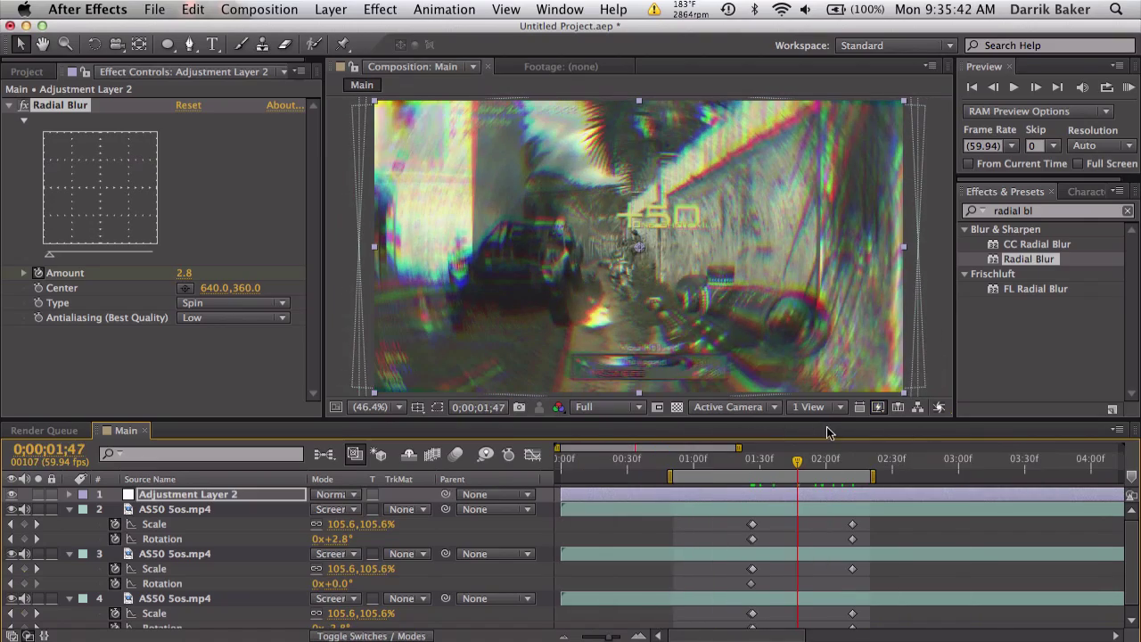
Delete the radial blur adjustment layer and clear the channel layers' Scale and Rotation keyframes
{"action": "left_click", "coordinate": [178, 495]}
{"action": "key", "text": "Delete"}
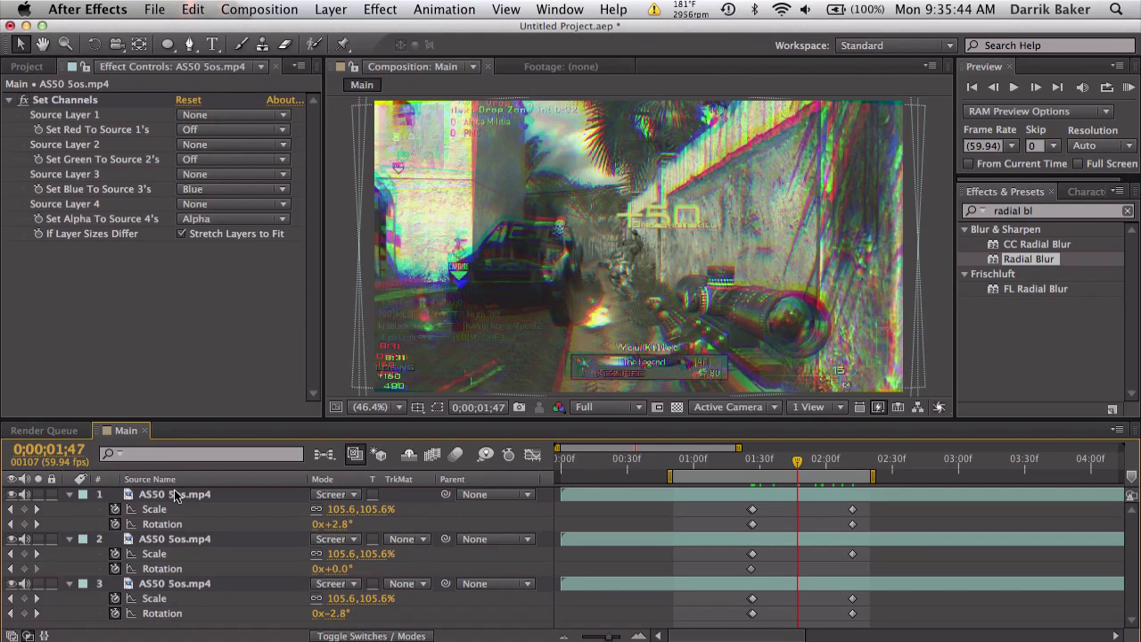
{"action": "left_click", "coordinate": [114, 509]}
{"action": "left_click", "coordinate": [121, 583], "text": "shift"}
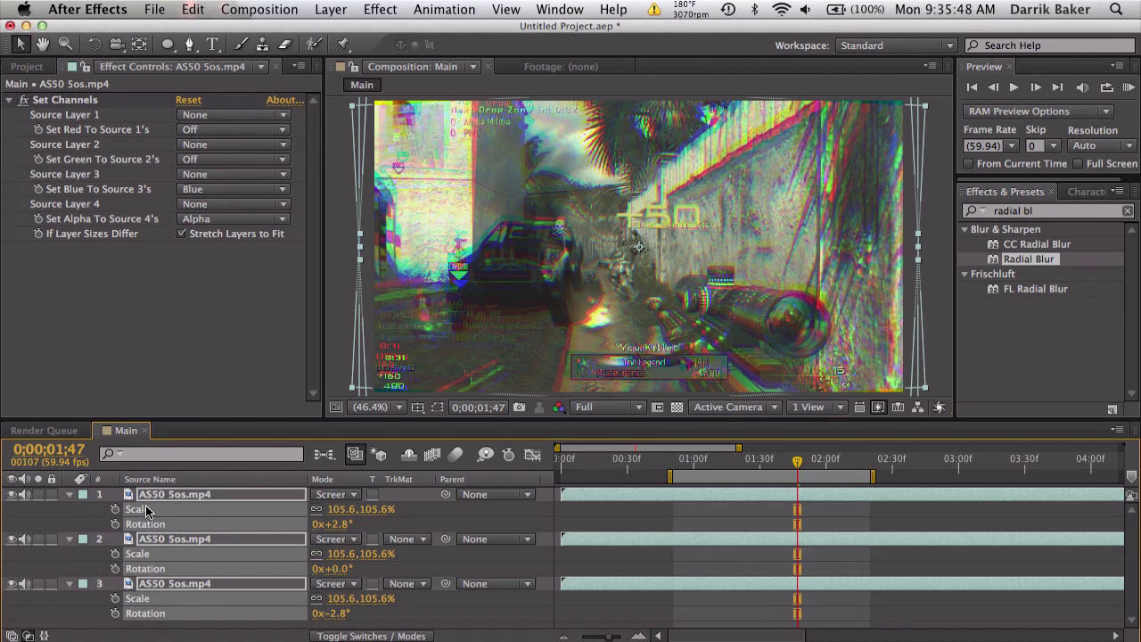
{"action": "left_click", "coordinate": [185, 539], "text": "super"}
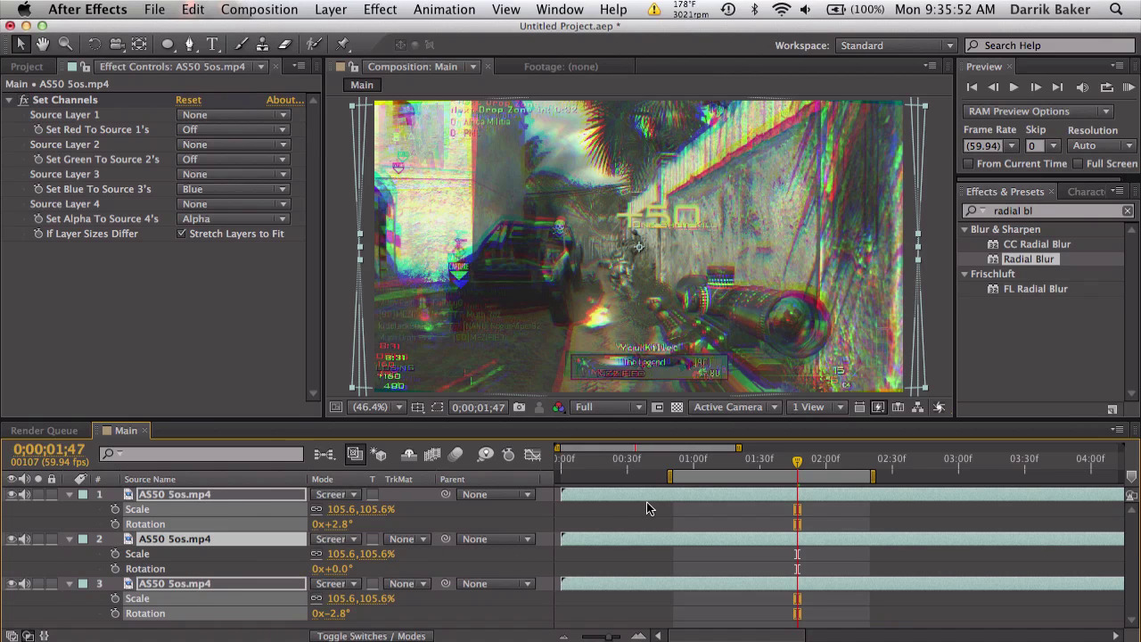
Reset layer 1's transform to its defaults
{"action": "left_click", "coordinate": [646, 502]}
{"action": "left_click", "coordinate": [206, 495]}
{"action": "left_click", "coordinate": [71, 495]}
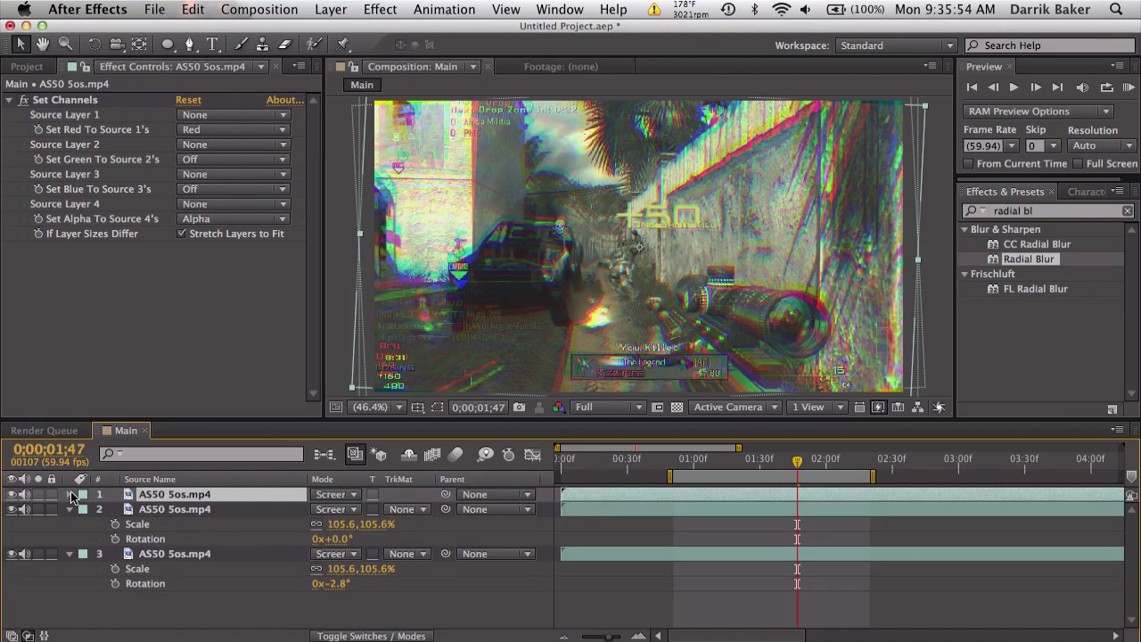
{"action": "left_click", "coordinate": [72, 495]}
{"action": "left_click", "coordinate": [324, 524]}
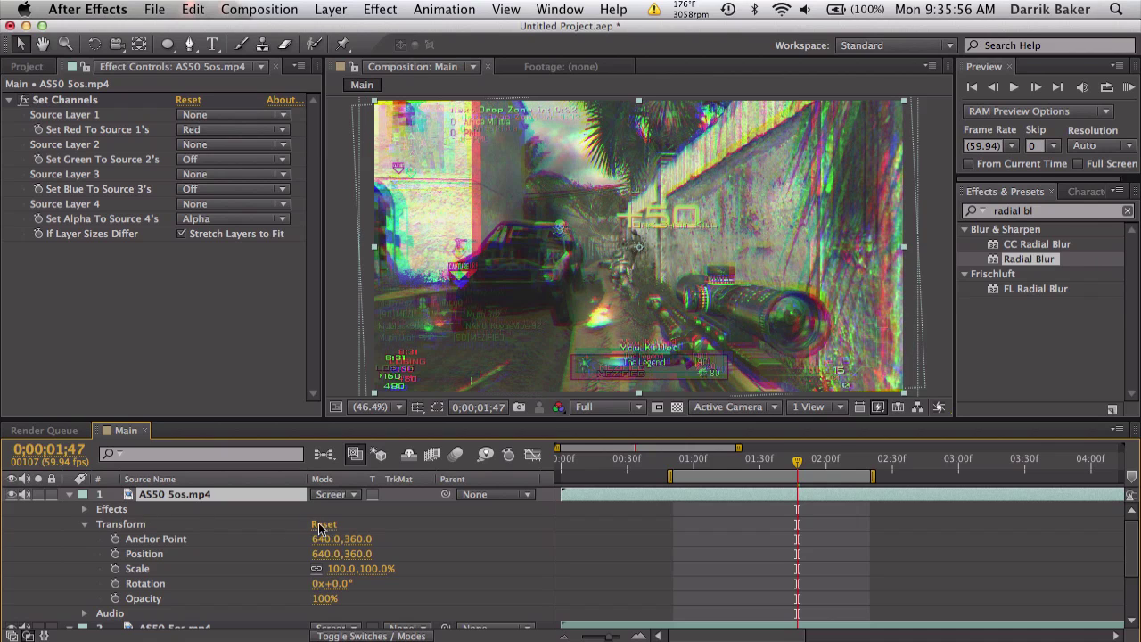
{"action": "left_click", "coordinate": [68, 496]}
Reset layers 2 and 3 transforms to 100% Scale and 0° Rotation
{"action": "left_click", "coordinate": [71, 509]}
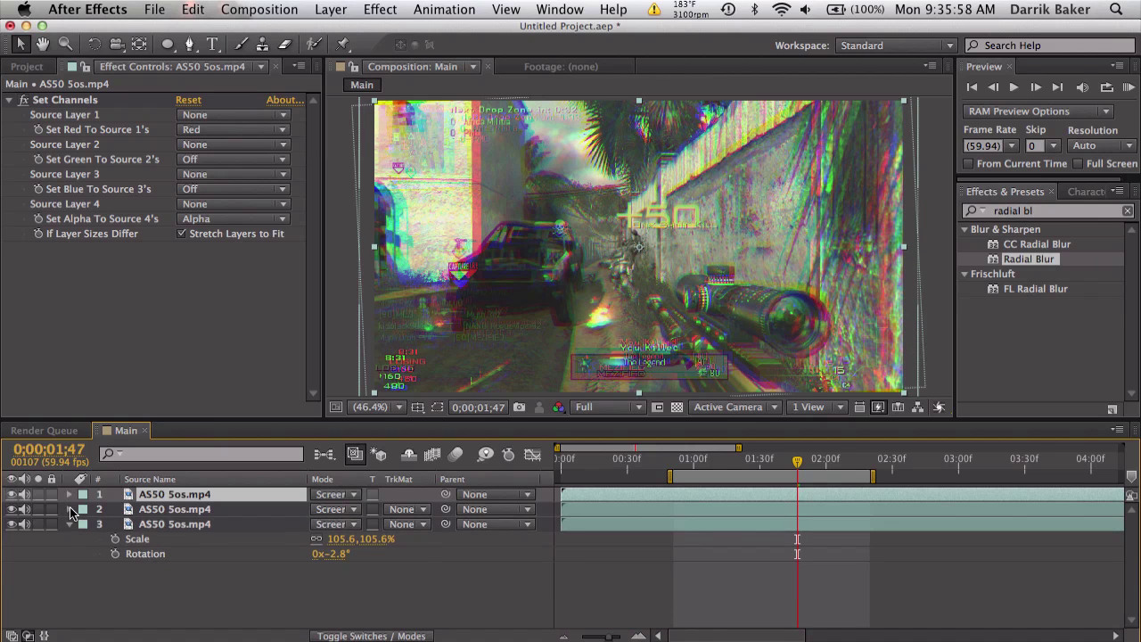
{"action": "left_click", "coordinate": [313, 533]}
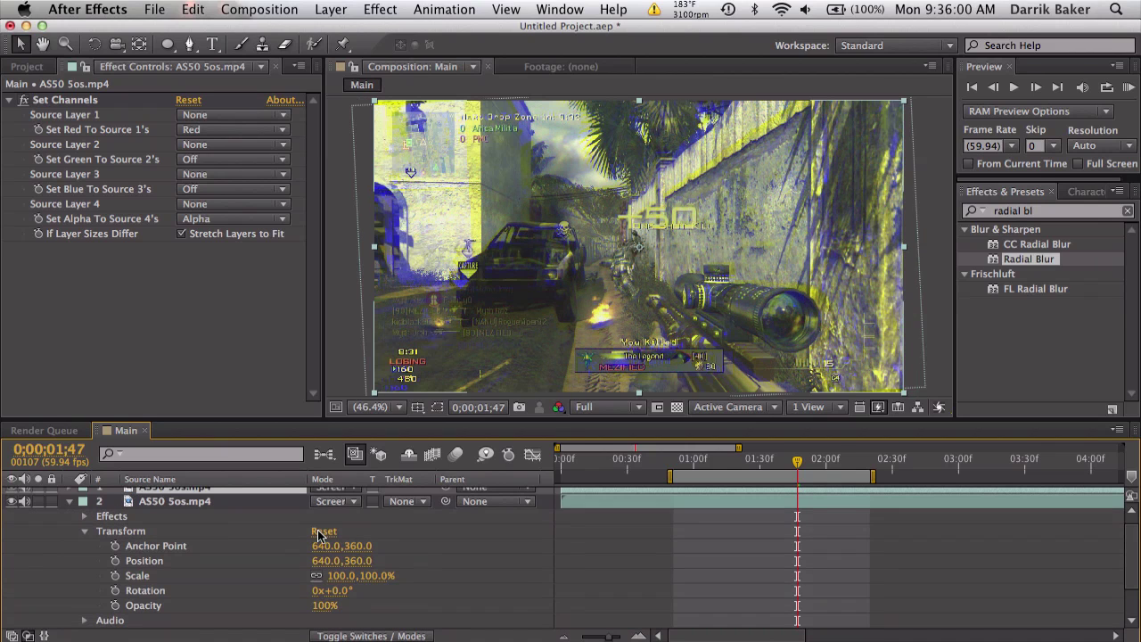
{"action": "left_click", "coordinate": [69, 501]}
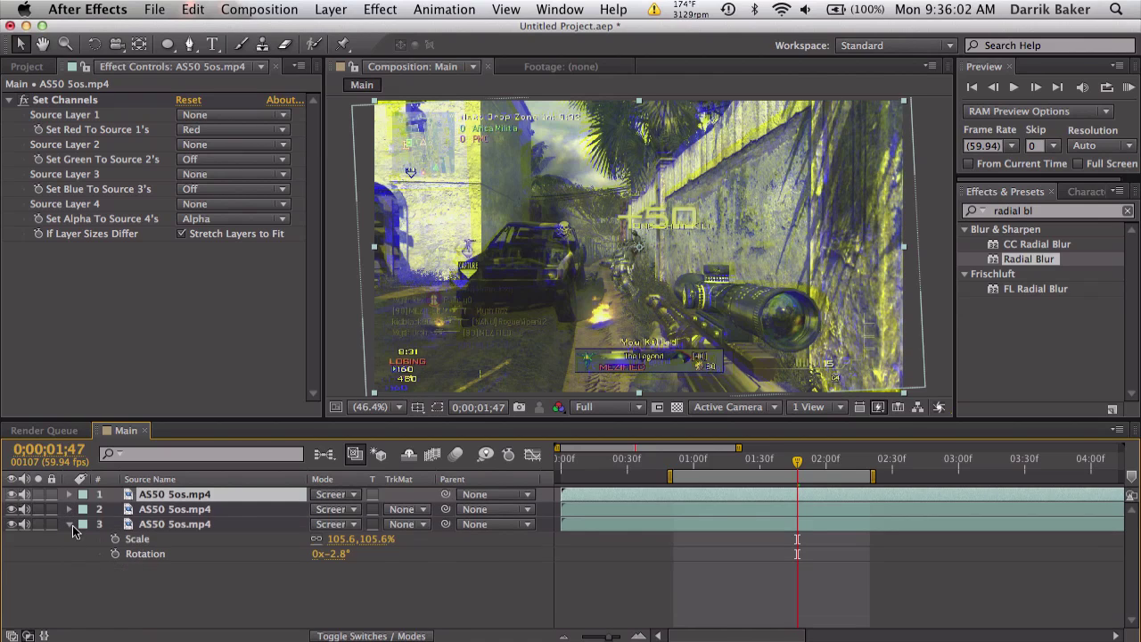
{"action": "left_click", "coordinate": [70, 526]}
{"action": "left_click", "coordinate": [70, 525]}
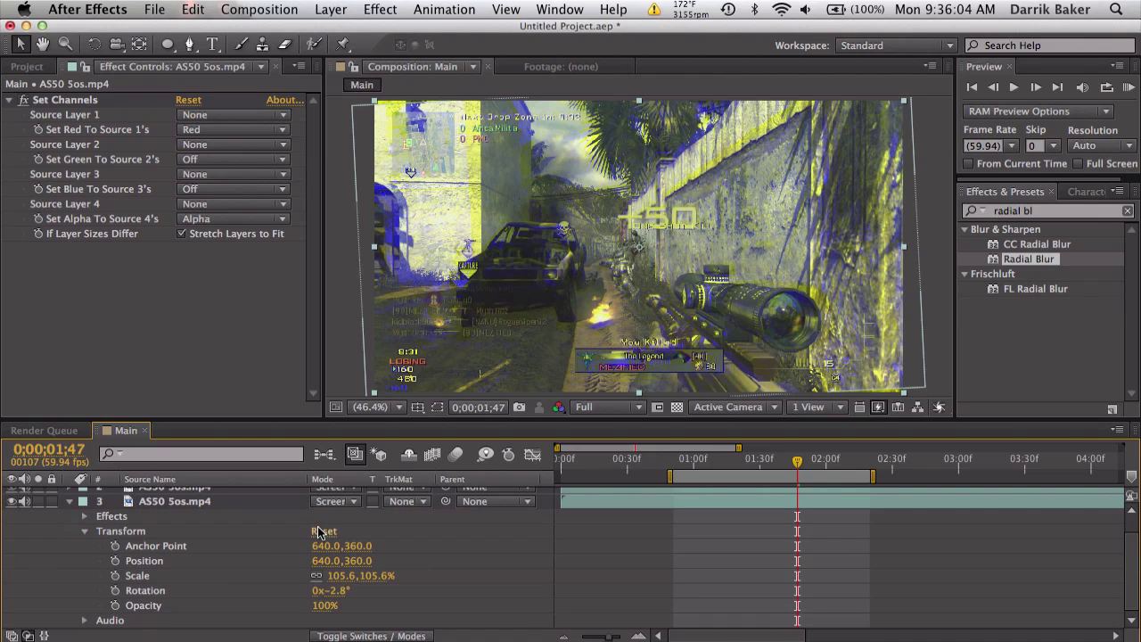
{"action": "left_click", "coordinate": [323, 531]}
{"action": "left_click", "coordinate": [70, 503]}
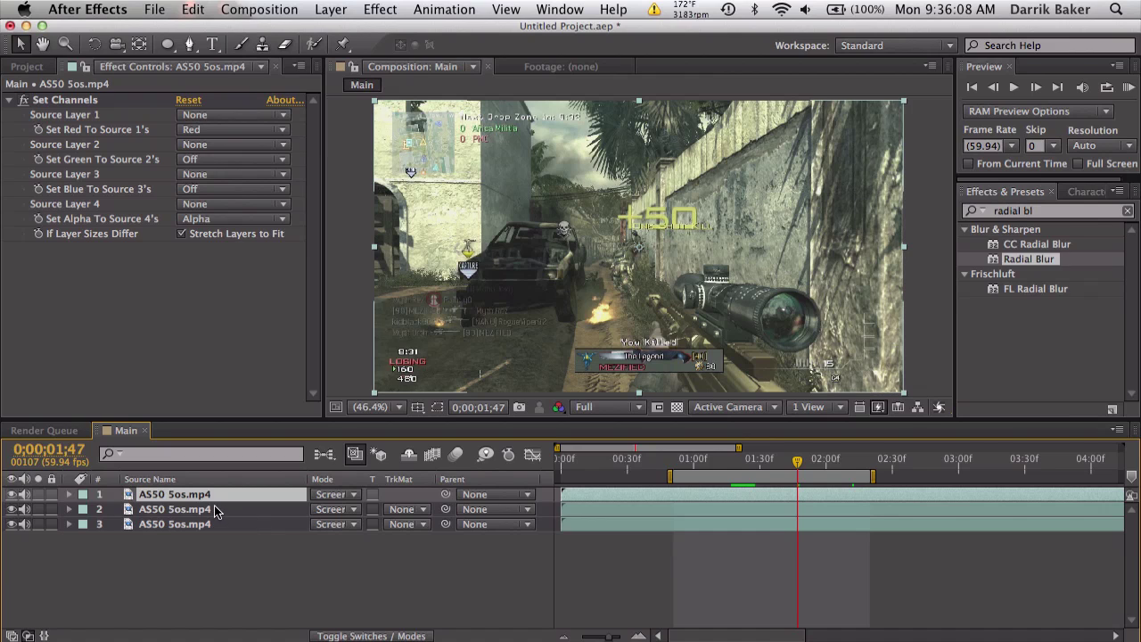
Add a wiggle(15,2) expression to layer 1's Rotation
{"action": "key", "text": "r"}
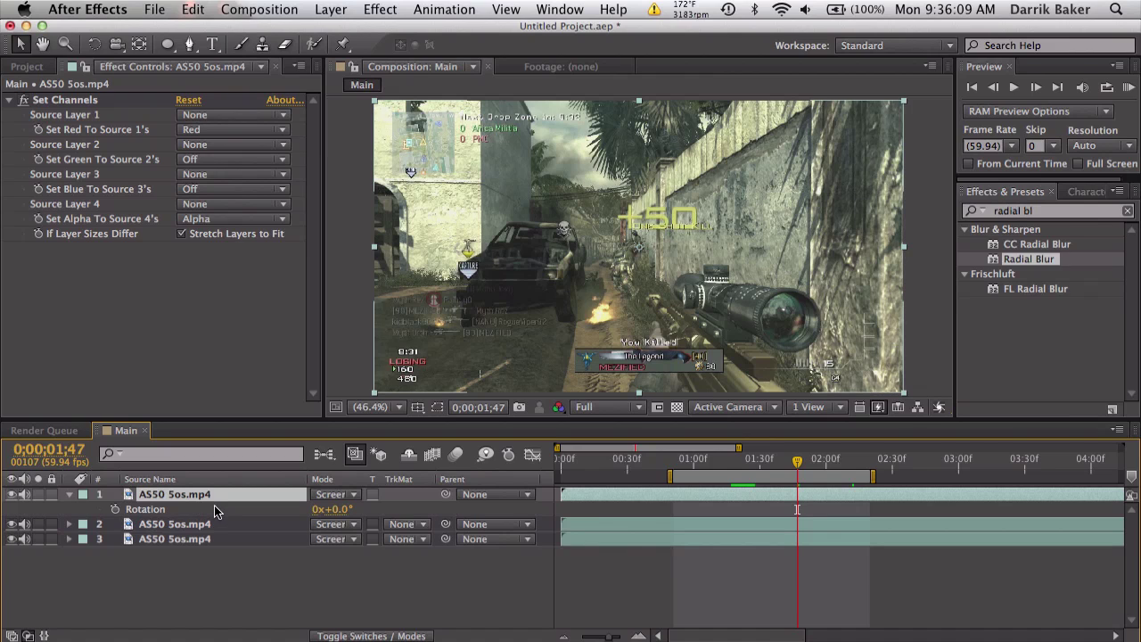
{"action": "left_click", "coordinate": [115, 510]}
{"action": "left_click", "coordinate": [115, 510], "text": "alt"}
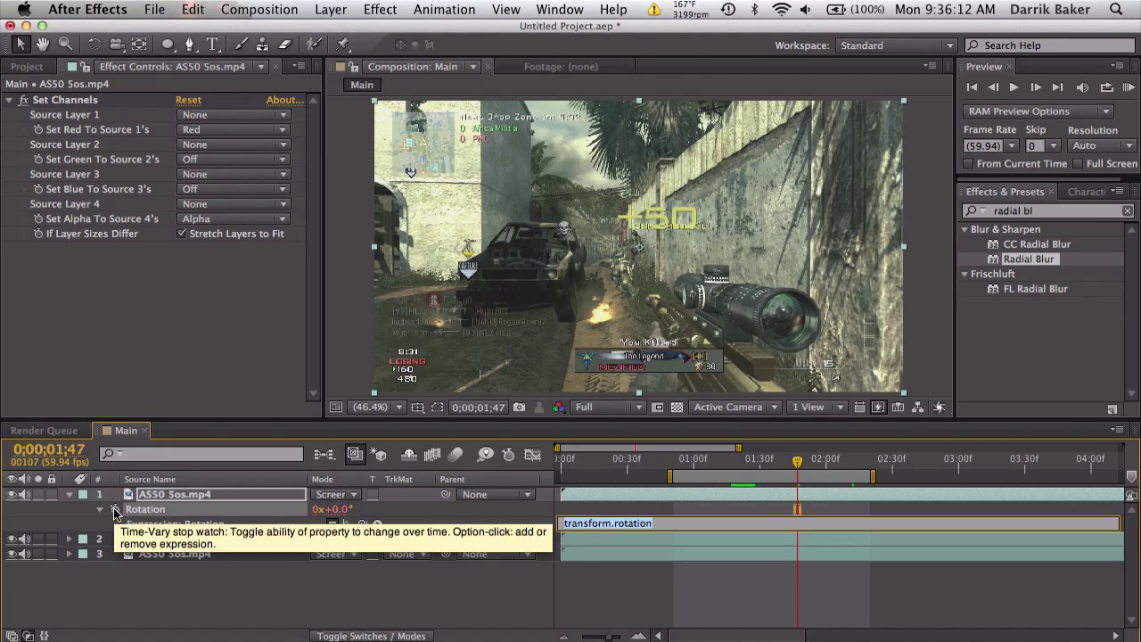
{"action": "type", "text": "wiggle(15,2"}
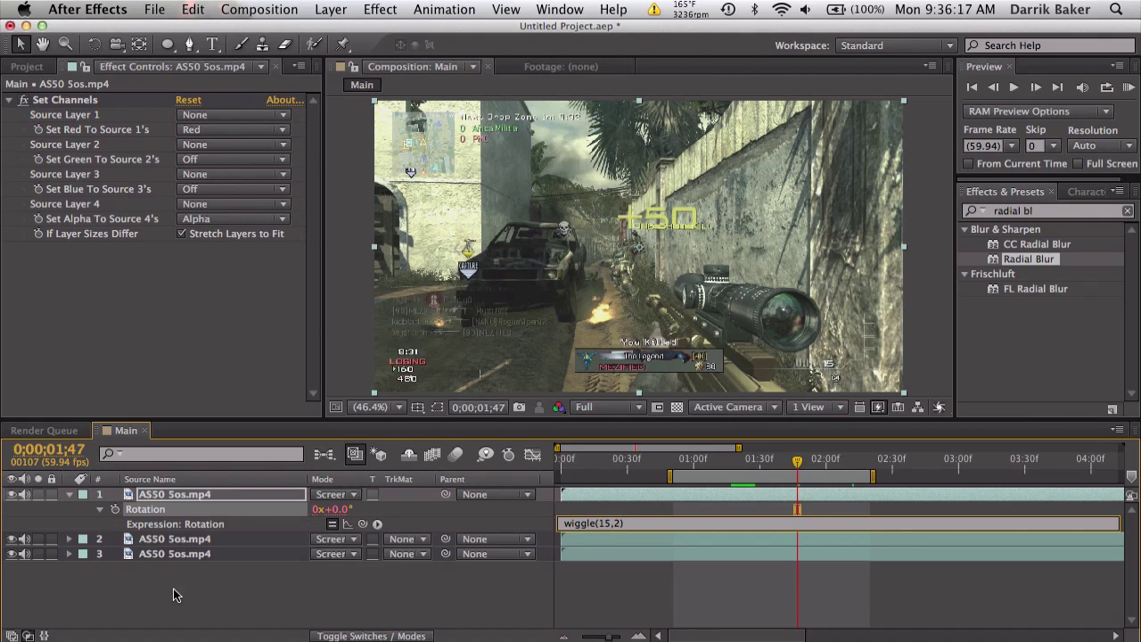
{"action": "left_click", "coordinate": [177, 593]}
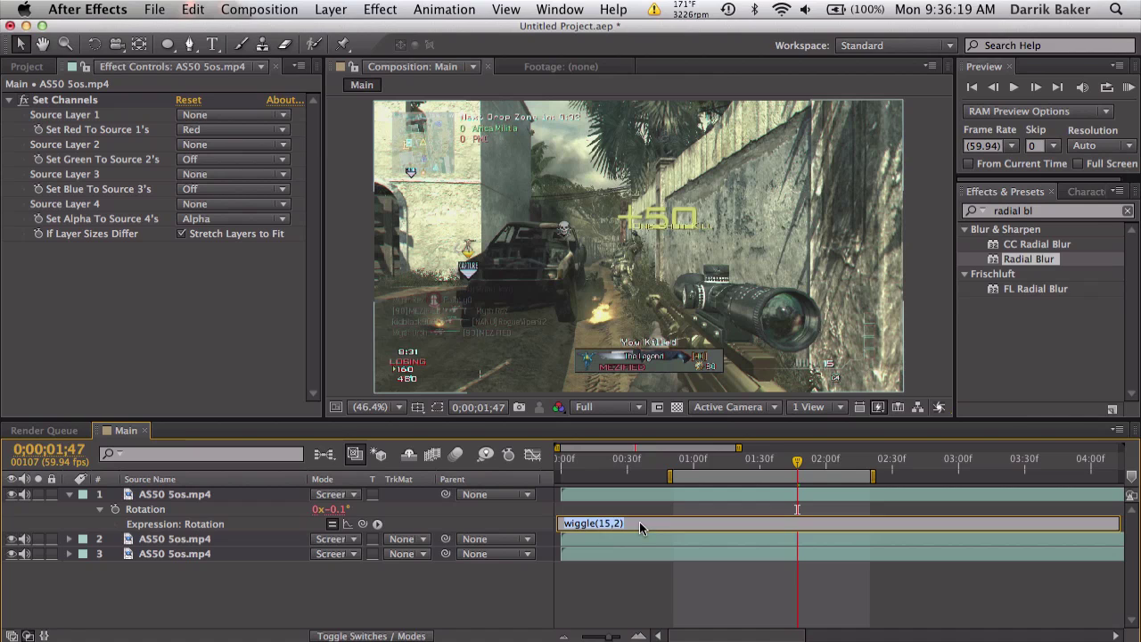
Paste the wiggle(15,2) expression into the Rotation of layers 2 and 3
{"action": "left_click", "coordinate": [204, 538]}
{"action": "key", "text": "r"}
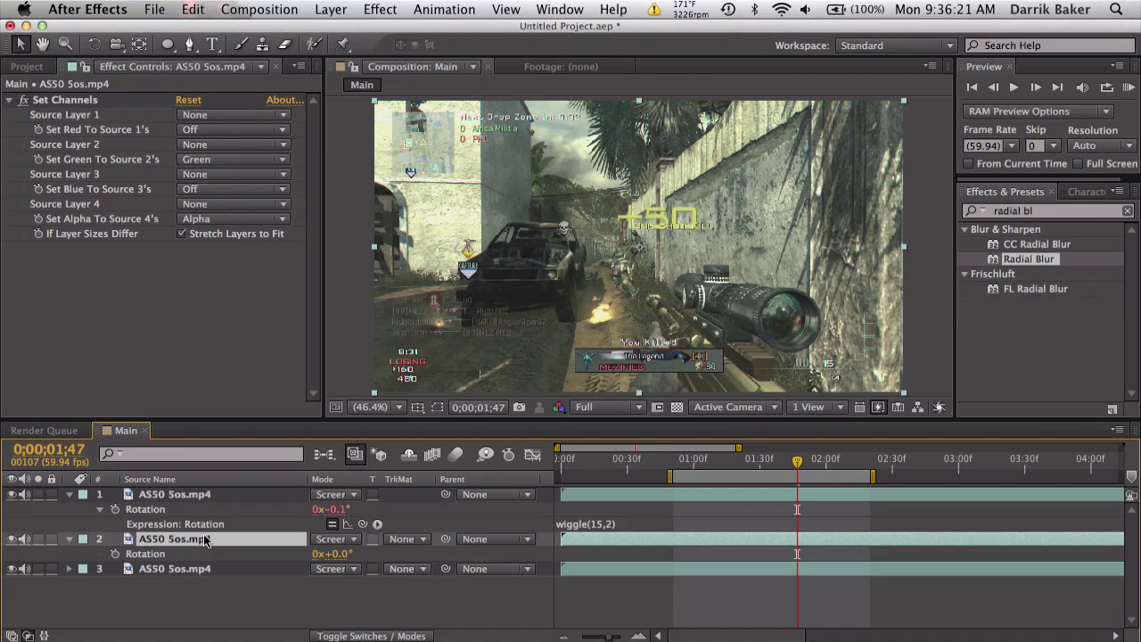
{"action": "left_click", "coordinate": [116, 553], "text": "alt"}
{"action": "type", "text": "wiggle(15,2)"}
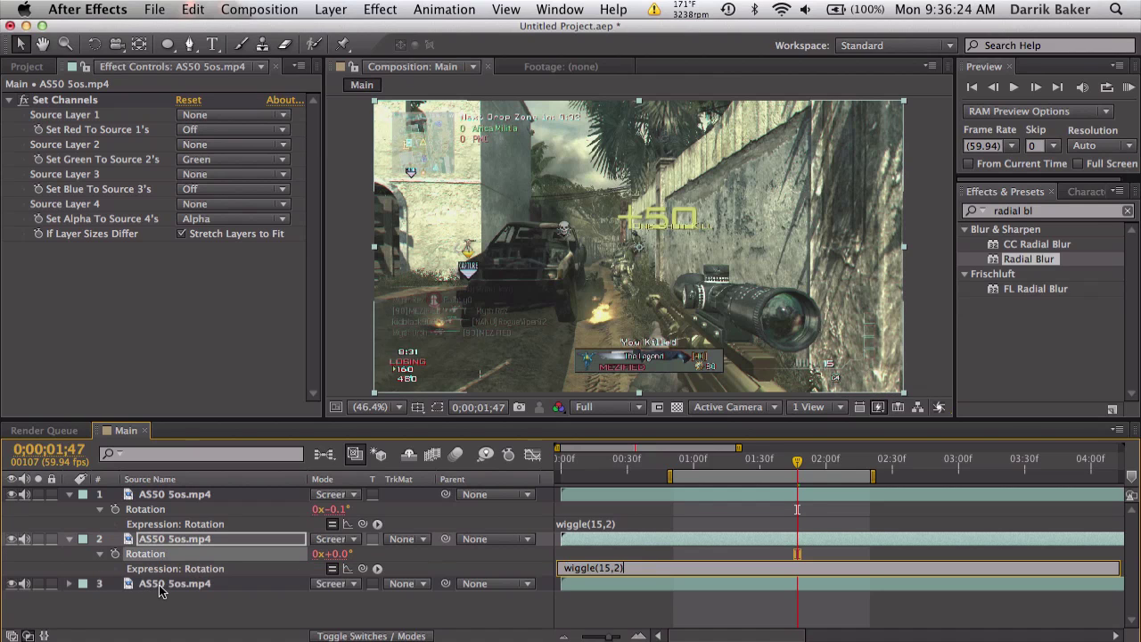
{"action": "left_click", "coordinate": [174, 584]}
{"action": "key", "text": "r"}
{"action": "left_click", "coordinate": [116, 602], "text": "alt"}
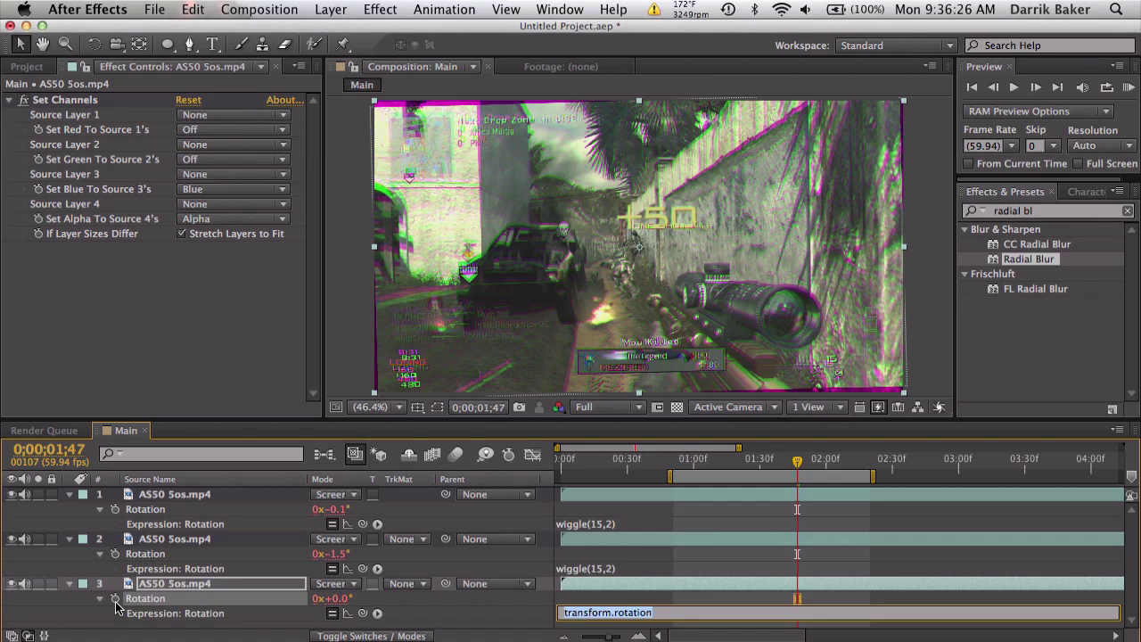
{"action": "type", "text": "wiggle(15,2)"}
{"action": "left_click", "coordinate": [609, 486]}
{"action": "left_click_drag", "start_coordinate": [611, 472], "coordinate": [841, 465]}
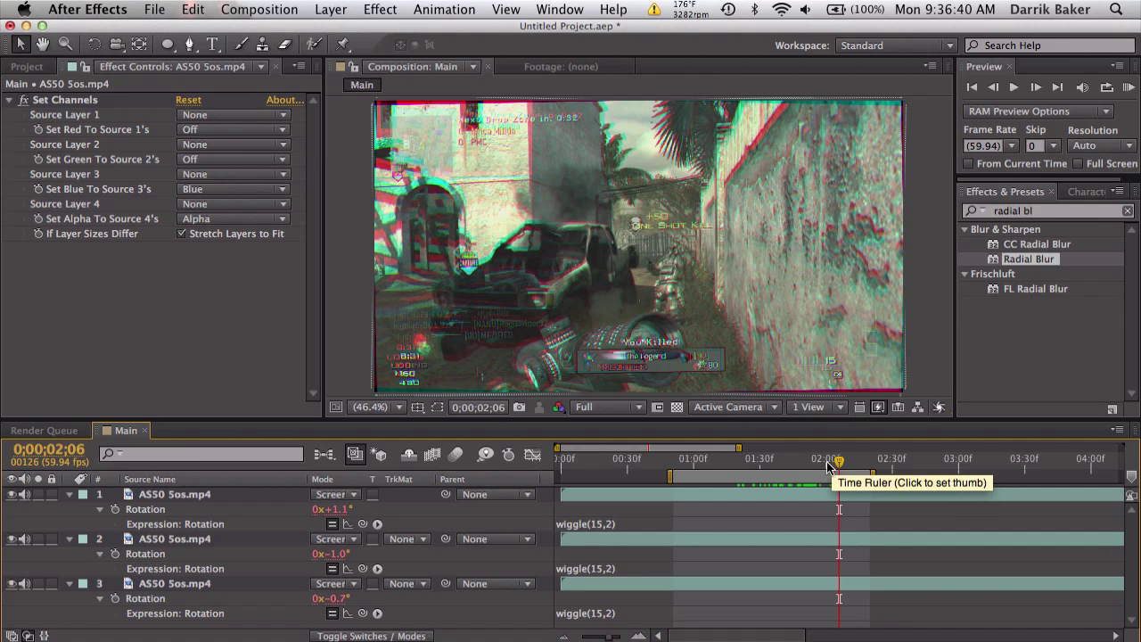
{"action": "mouse_move", "coordinate": [841, 465]}
{"action": "left_mouse_down"}
{"action": "mouse_move", "coordinate": [818, 464]}
{"action": "mouse_move", "coordinate": [850, 465]}
{"action": "left_mouse_up"}
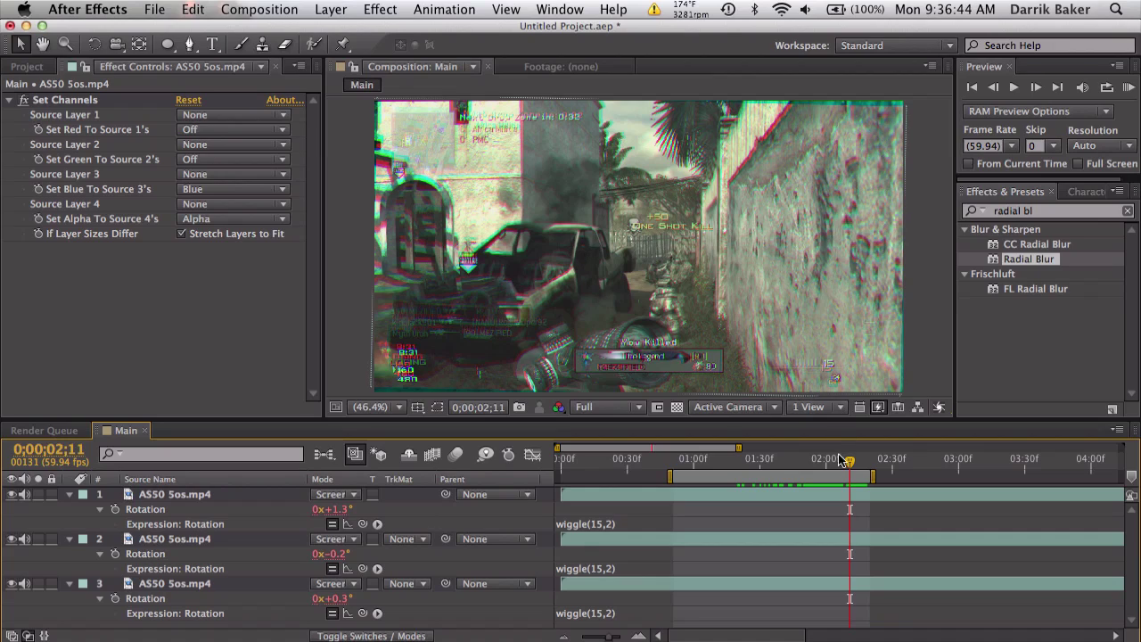
{"action": "left_click_drag", "start_coordinate": [766, 459], "coordinate": [1048, 458]}
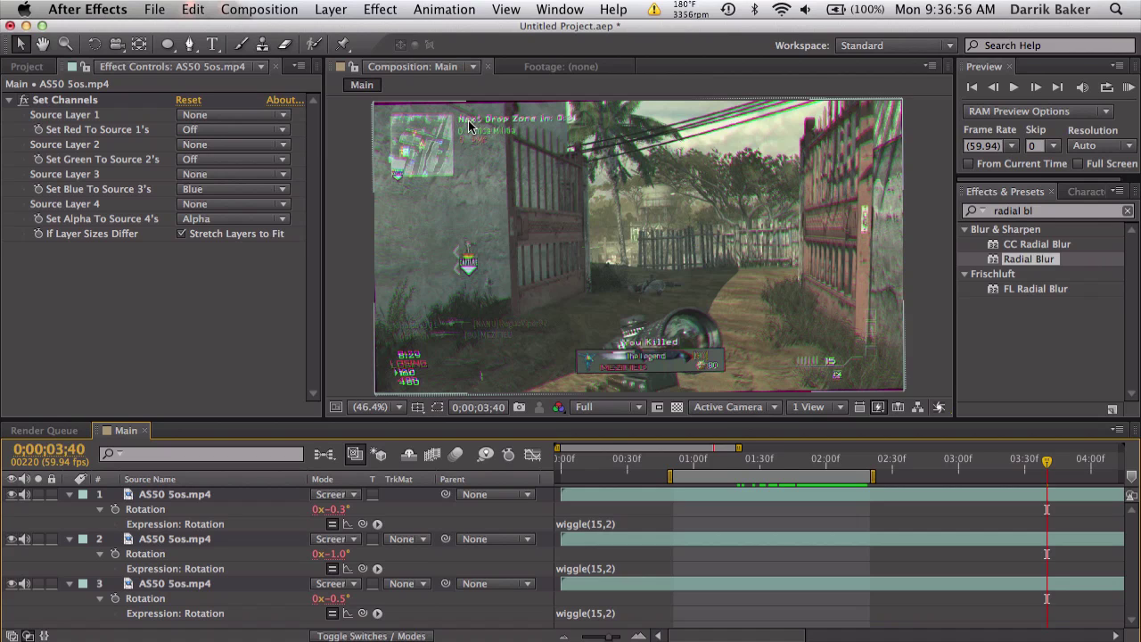
{"action": "left_click", "coordinate": [833, 459]}
{"action": "left_click_drag", "start_coordinate": [834, 460], "coordinate": [932, 462]}
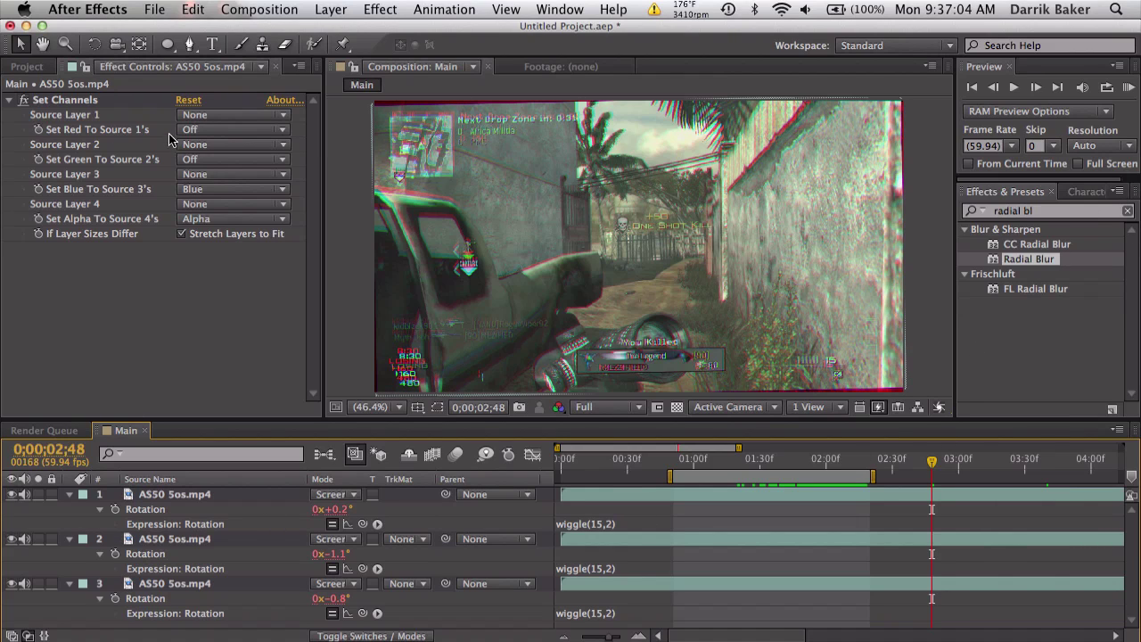
{"action": "left_click", "coordinate": [30, 47]}
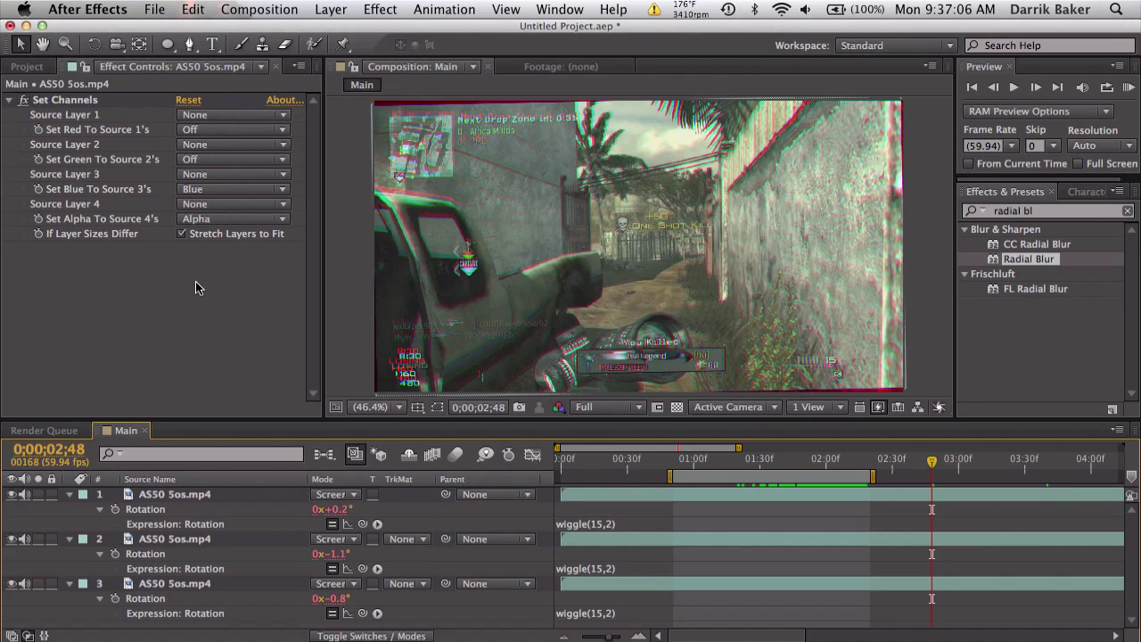